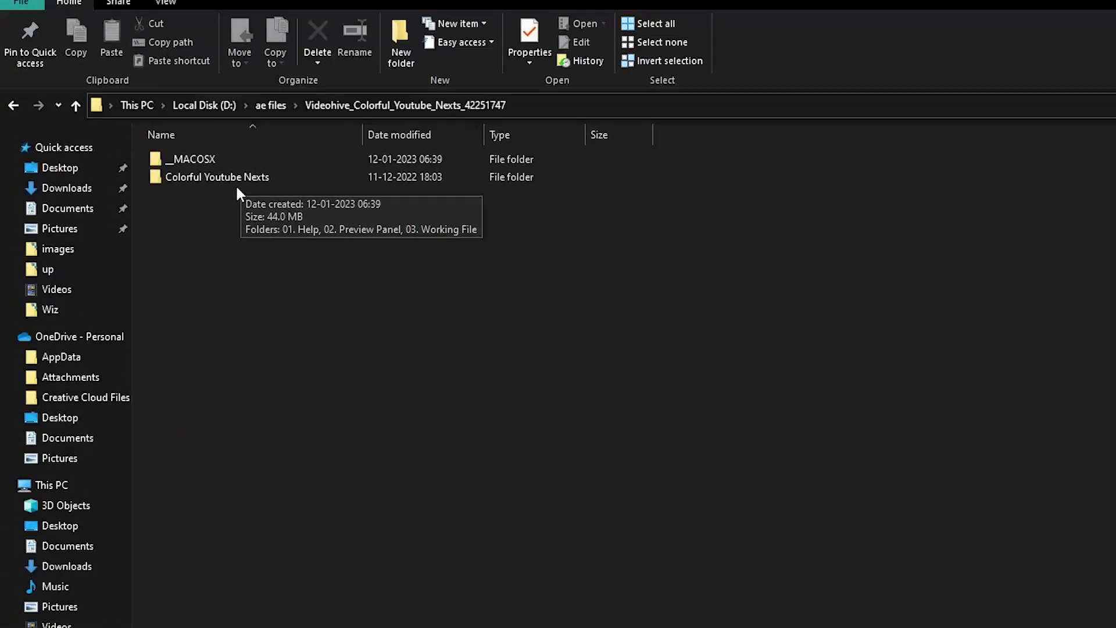
# Step: Open Colorful Youtube Nexts.aep from the Colorful Youtube Nexts > 03. Working File folder
pyautogui.doubleClick(237, 177)
pyautogui.doubleClick(230, 194)
pyautogui.doubleClick(224, 179)
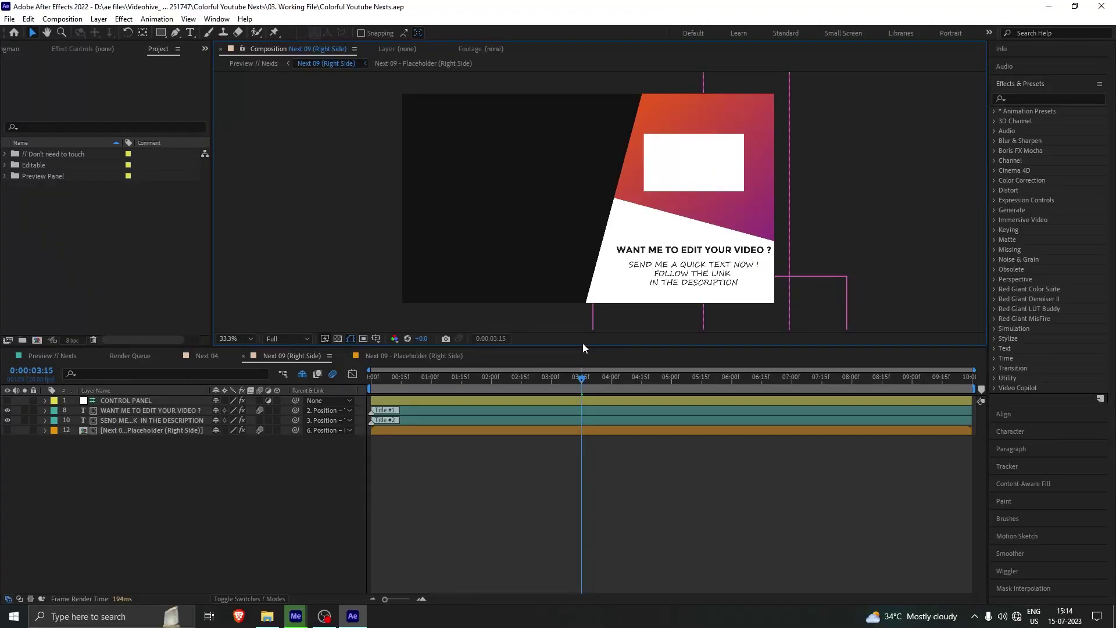
# Step: Enlarge the composition viewer and set its magnification to Fit up to 100%
pyautogui.moveTo(575, 348); pyautogui.dragTo(575, 433)
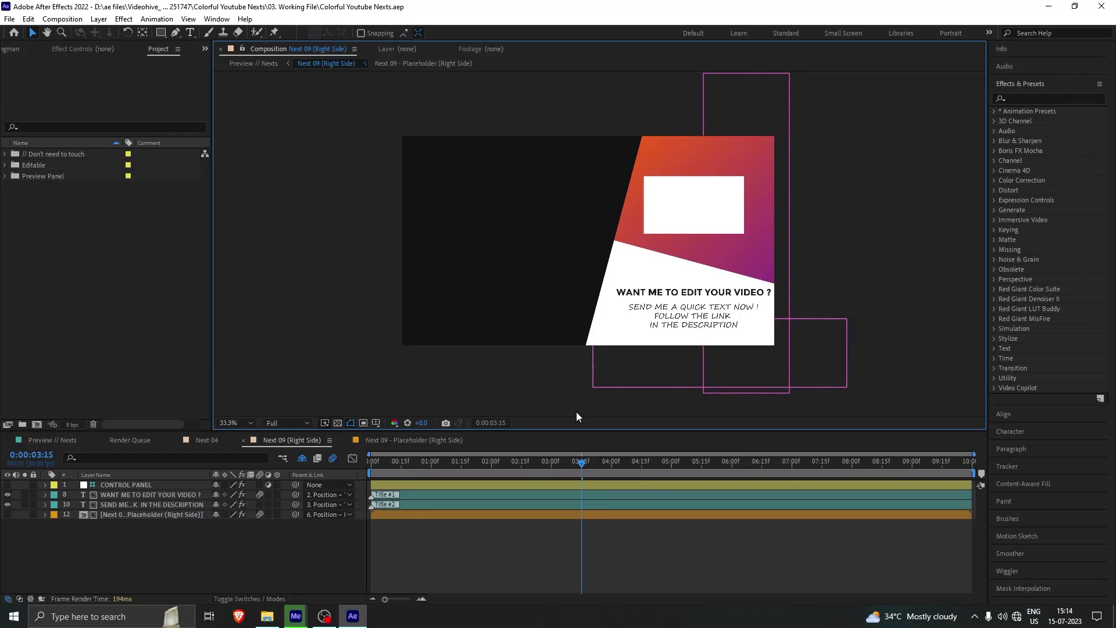
pyautogui.scroll(3, 588, 242)
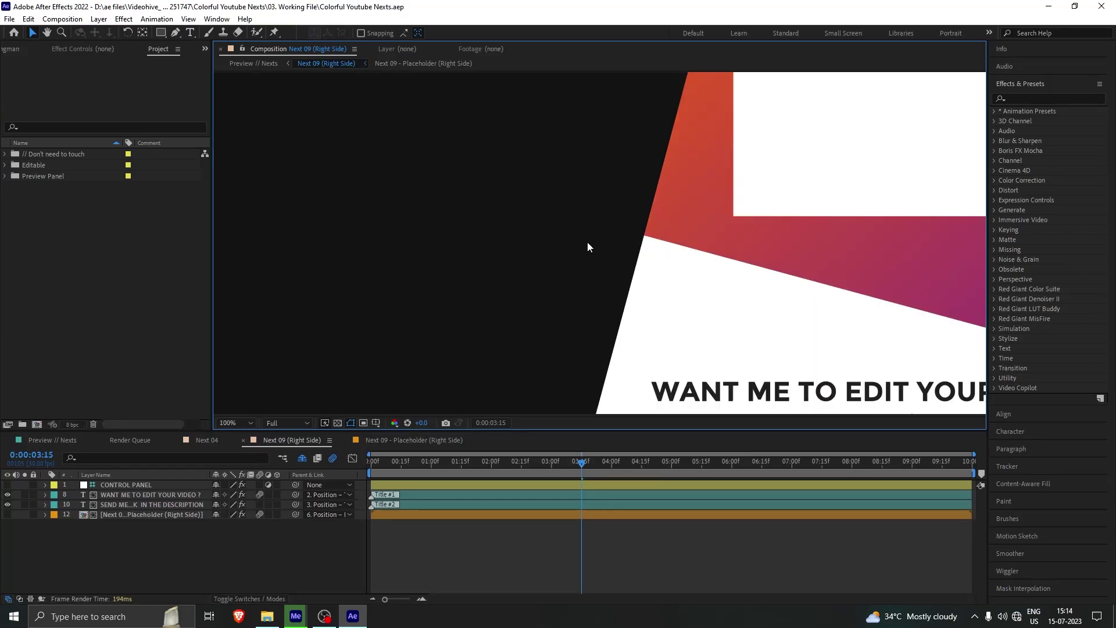
pyautogui.scroll(-2, 587, 242)
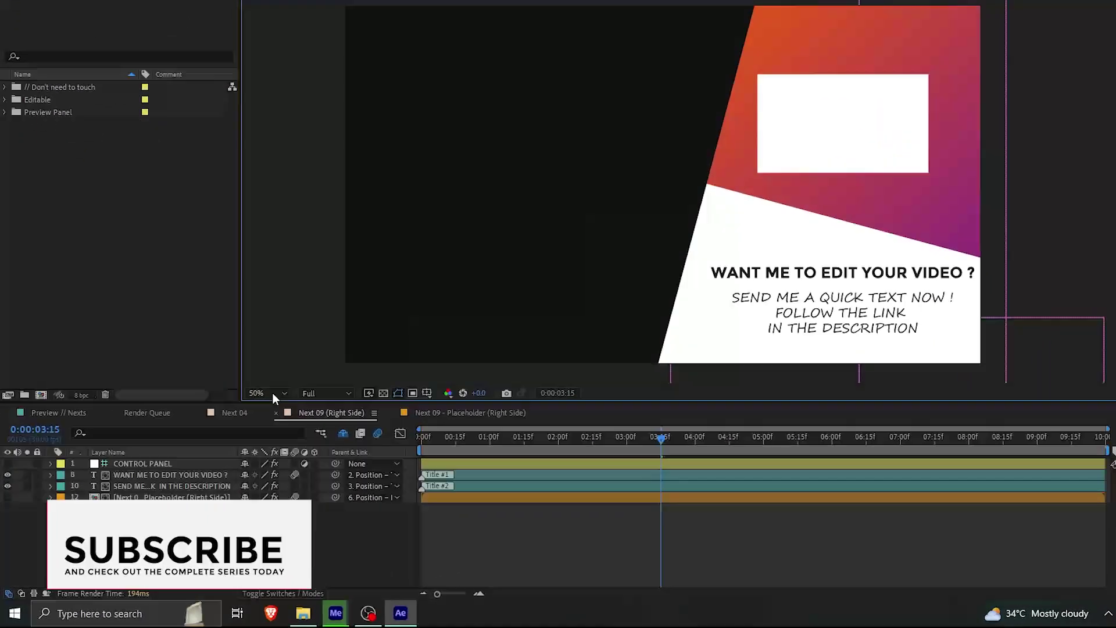
pyautogui.click(236, 423)
pyautogui.click(358, 45)
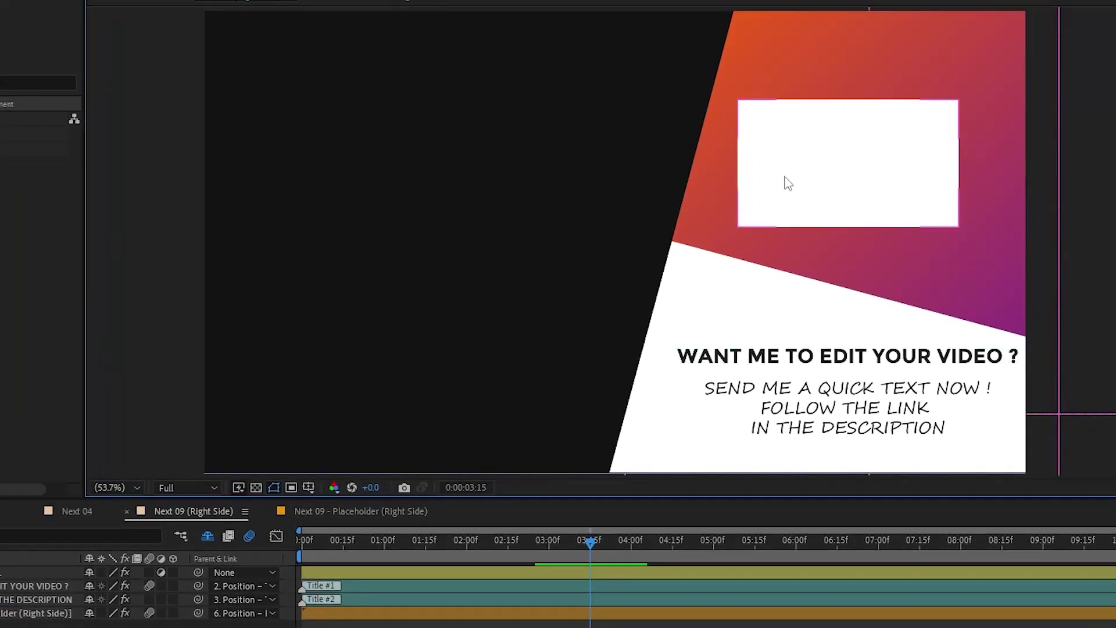
pyautogui.click(778, 304)
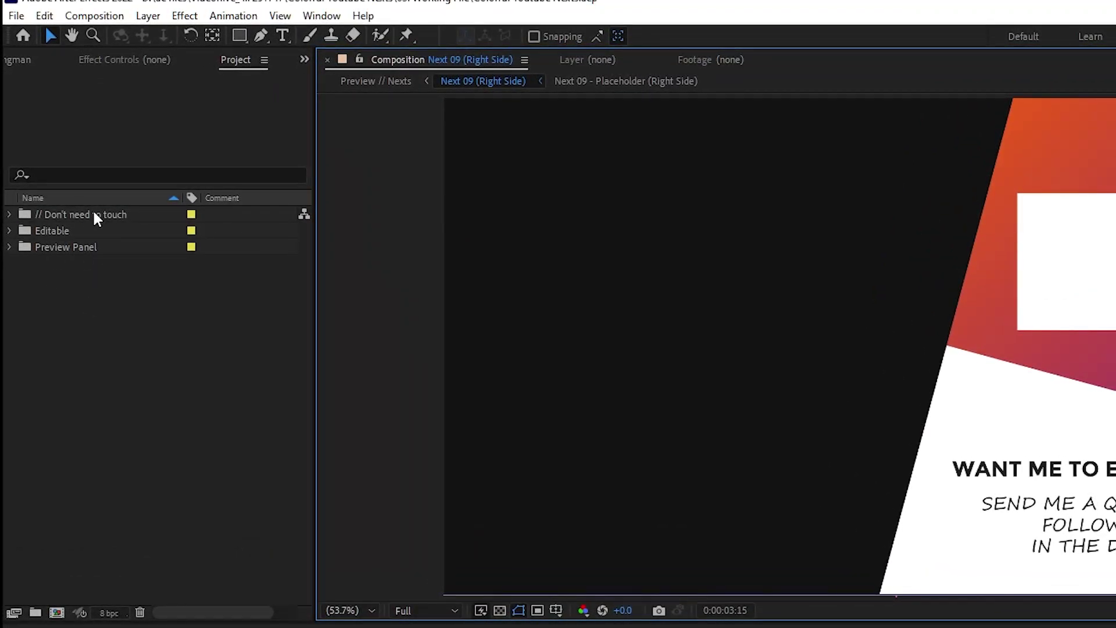
# Step: Expand the Editable and Next 01 folders and open Next 01 (Left Side) and (Right Side)
pyautogui.click(10, 214)
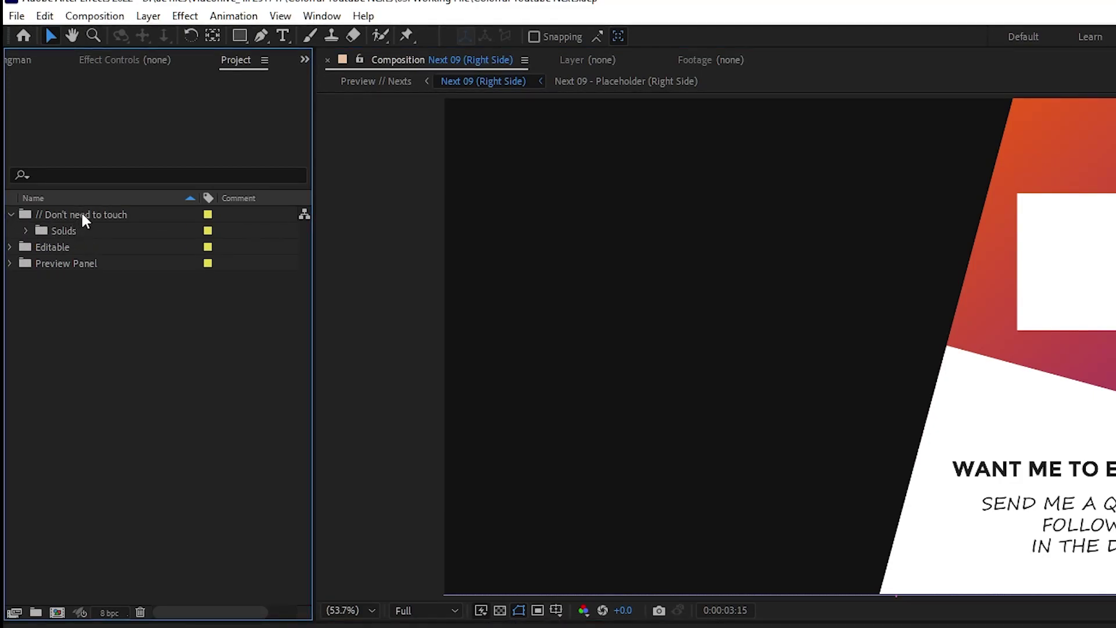
pyautogui.click(82, 219)
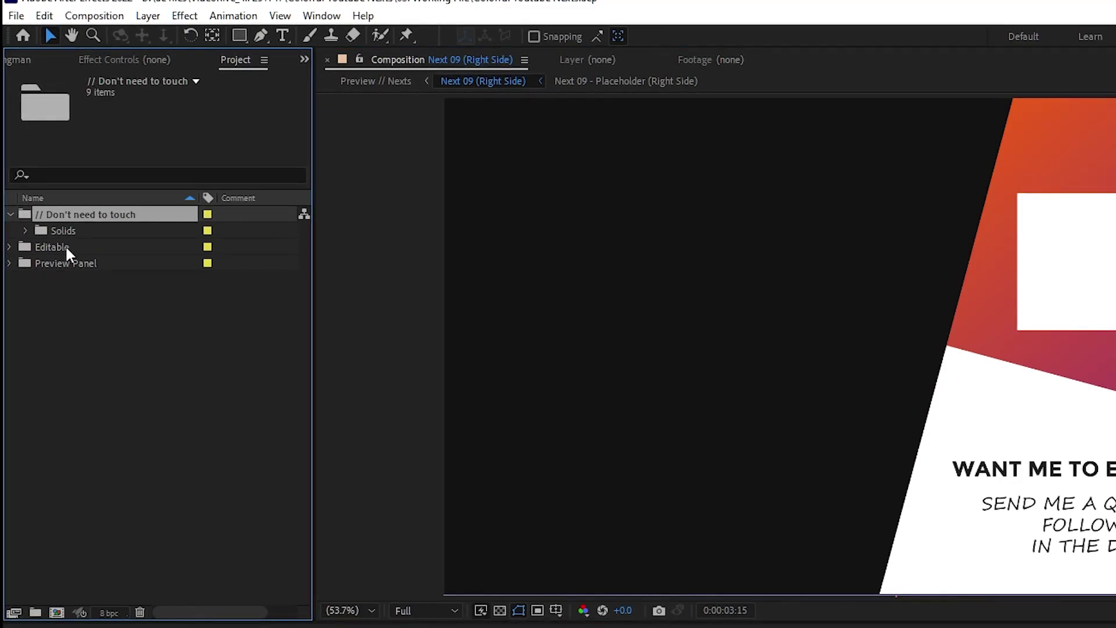
pyautogui.click(37, 245)
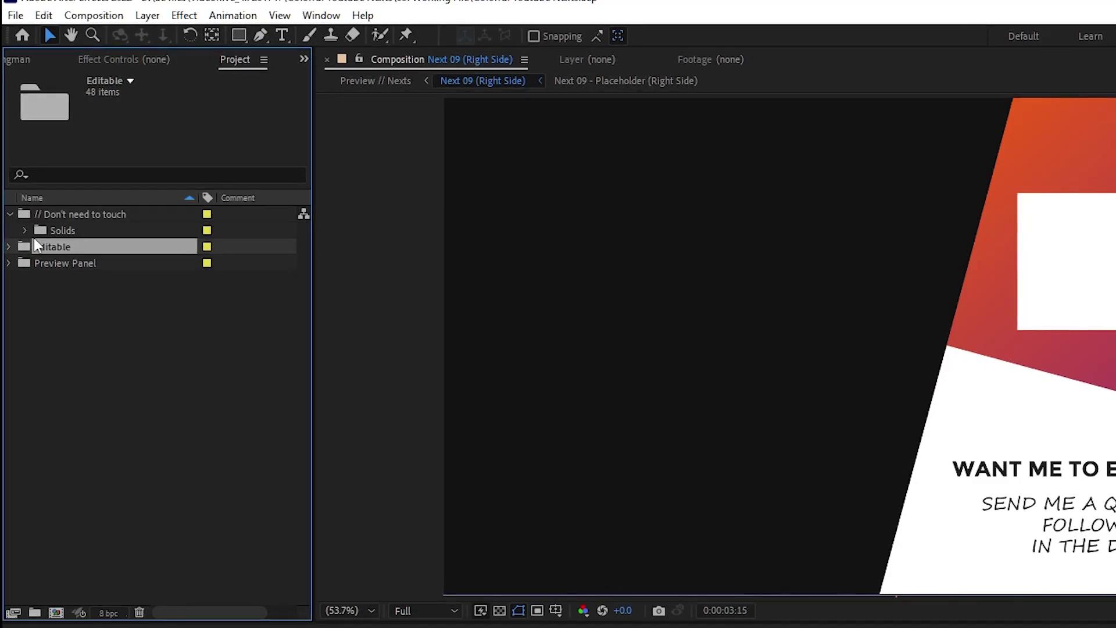
pyautogui.click(9, 247)
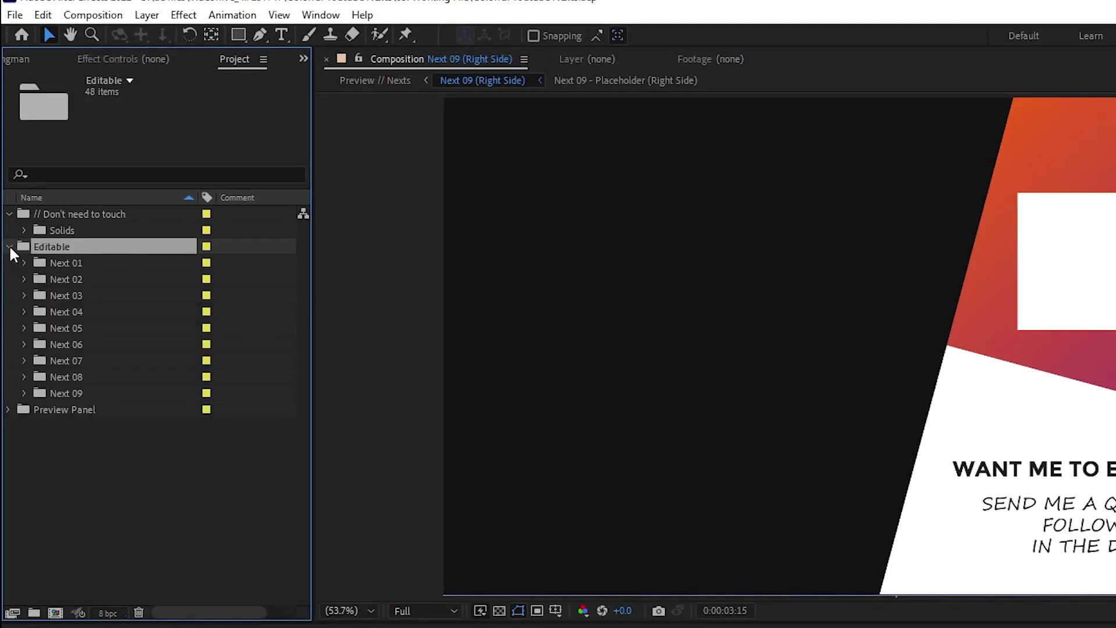
pyautogui.click(63, 262)
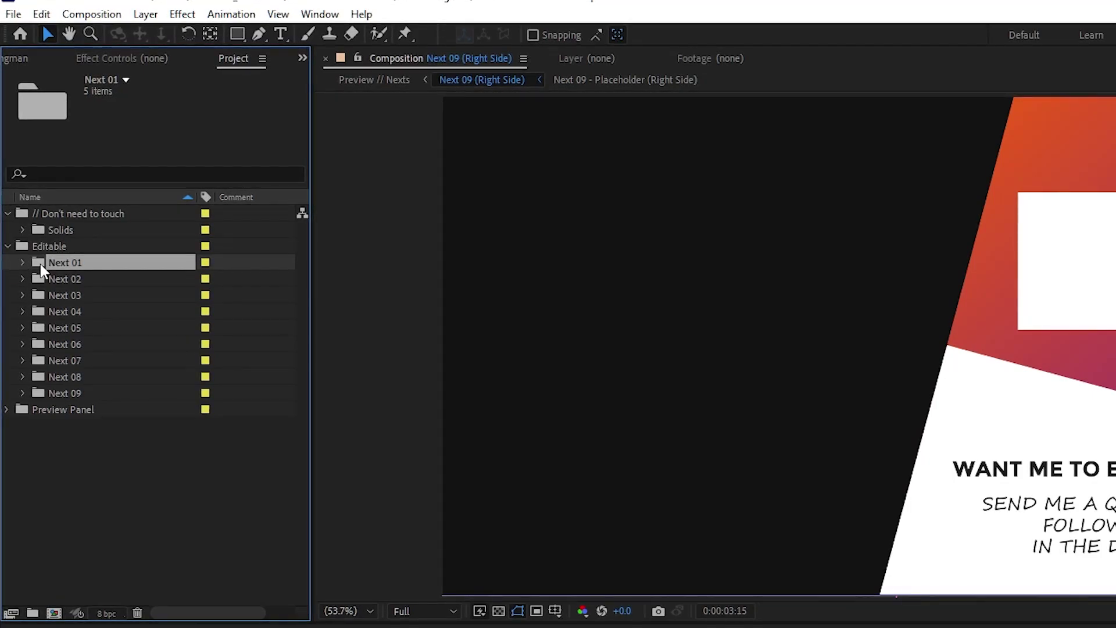
pyautogui.click(21, 262)
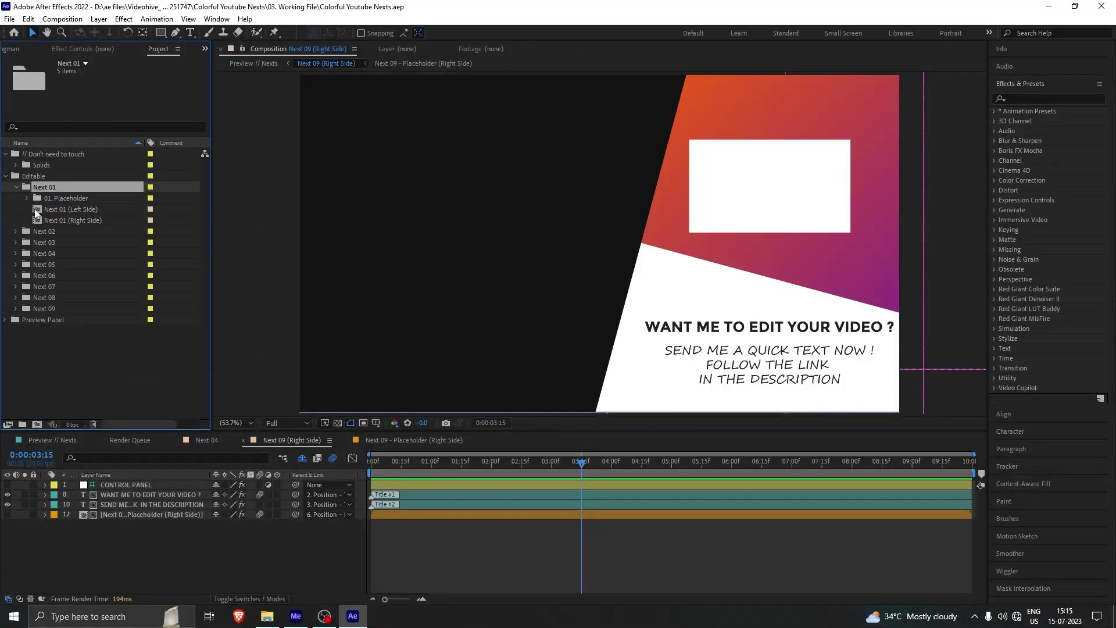
pyautogui.doubleClick(35, 211)
pyautogui.doubleClick(74, 221)
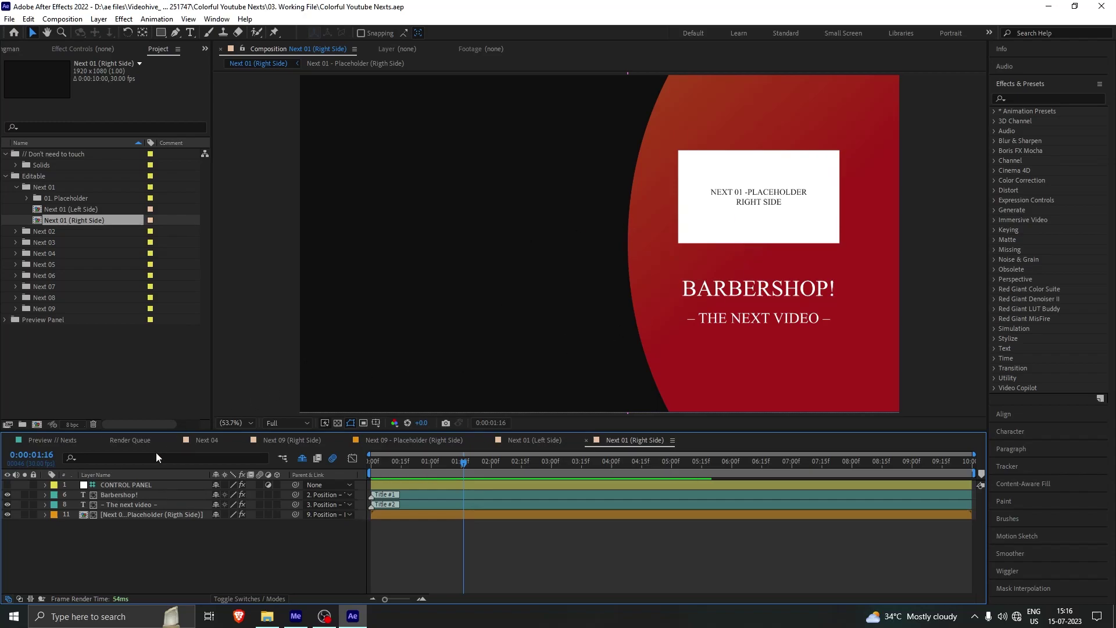
# Step: Change the BARBERSHOP! title to 'OWN TEXT 01' in Montserrat Subrayada
pyautogui.doubleClick(124, 496)
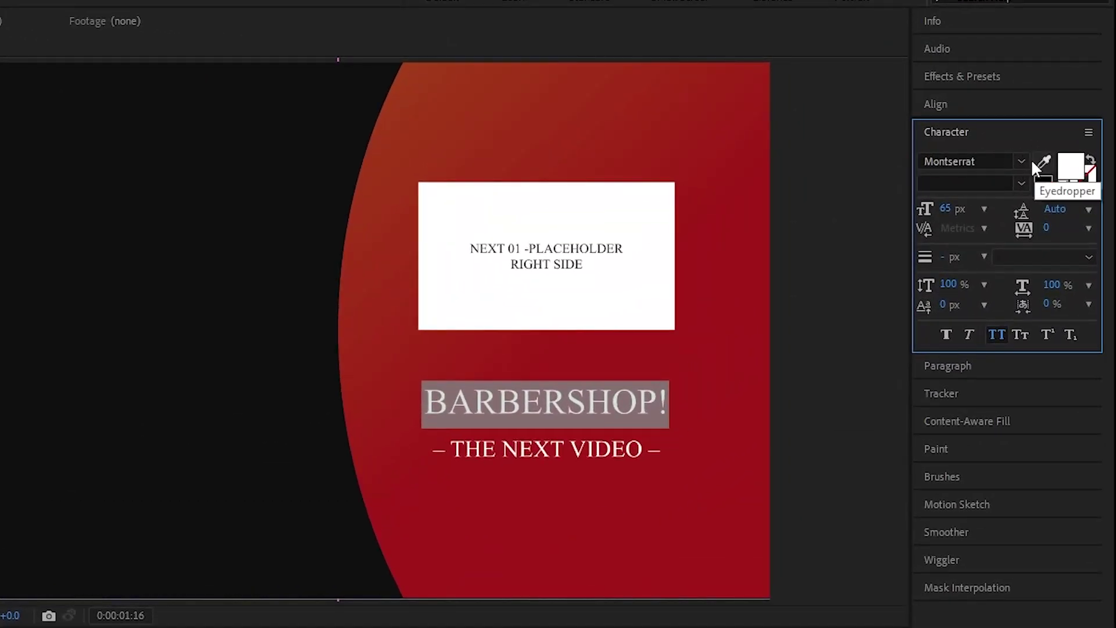
pyautogui.click(1021, 161)
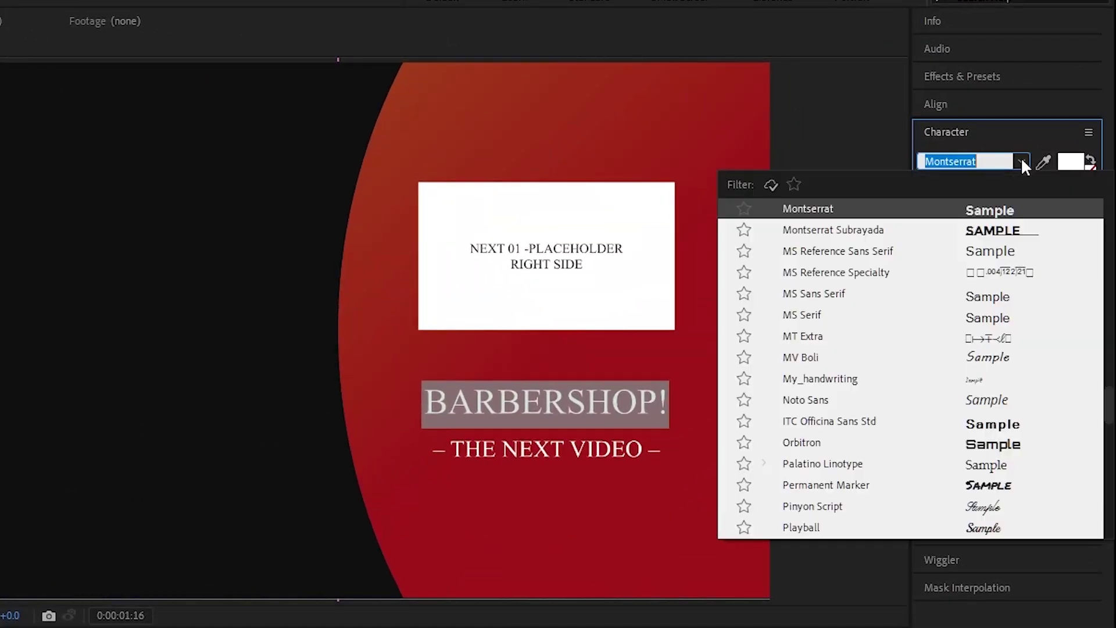
pyautogui.click(983, 229)
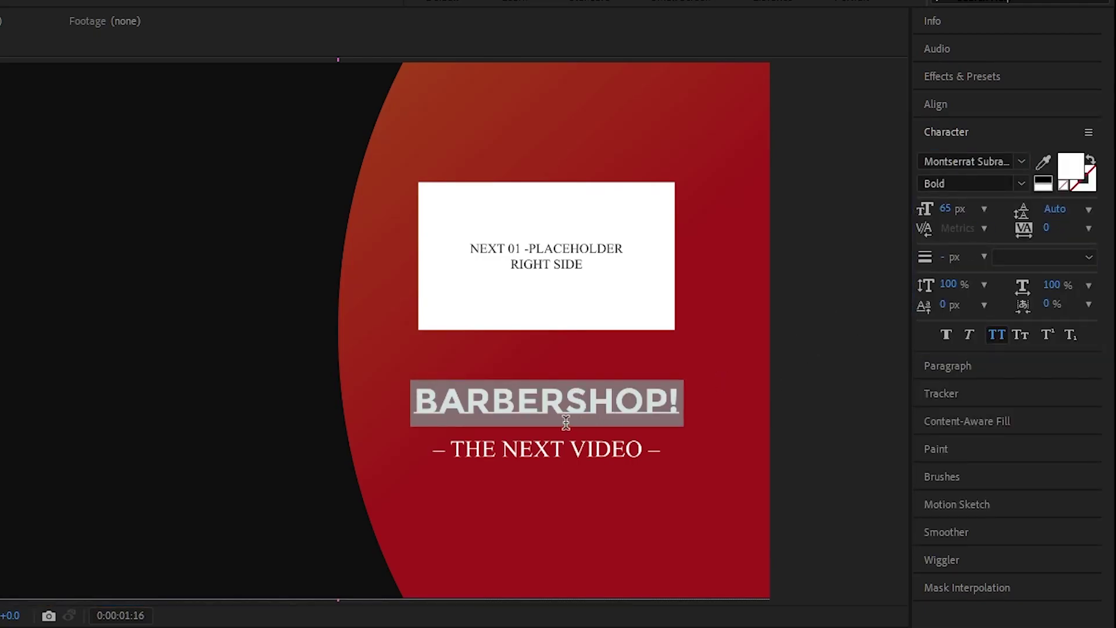
pyautogui.doubleClick(534, 402)
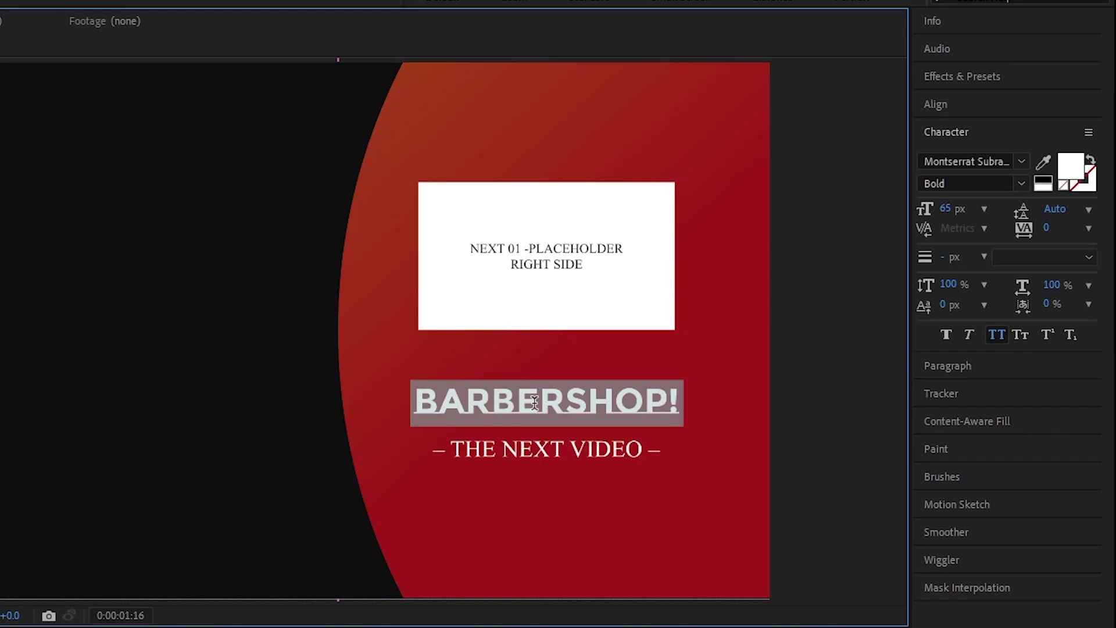
pyautogui.write('OWN TEX')
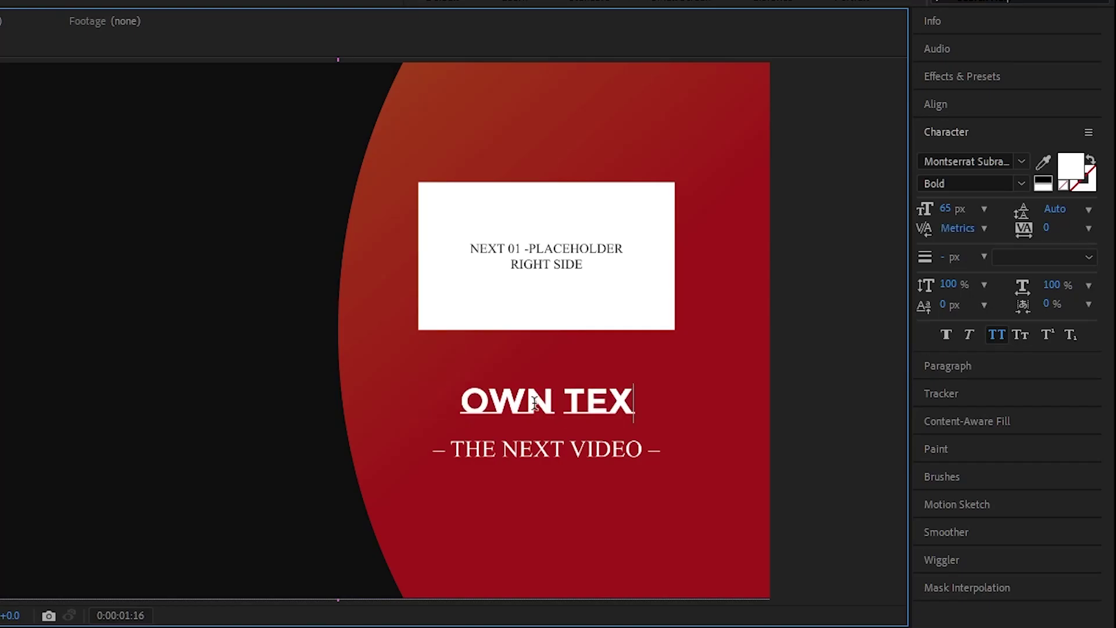
pyautogui.write('T 01')
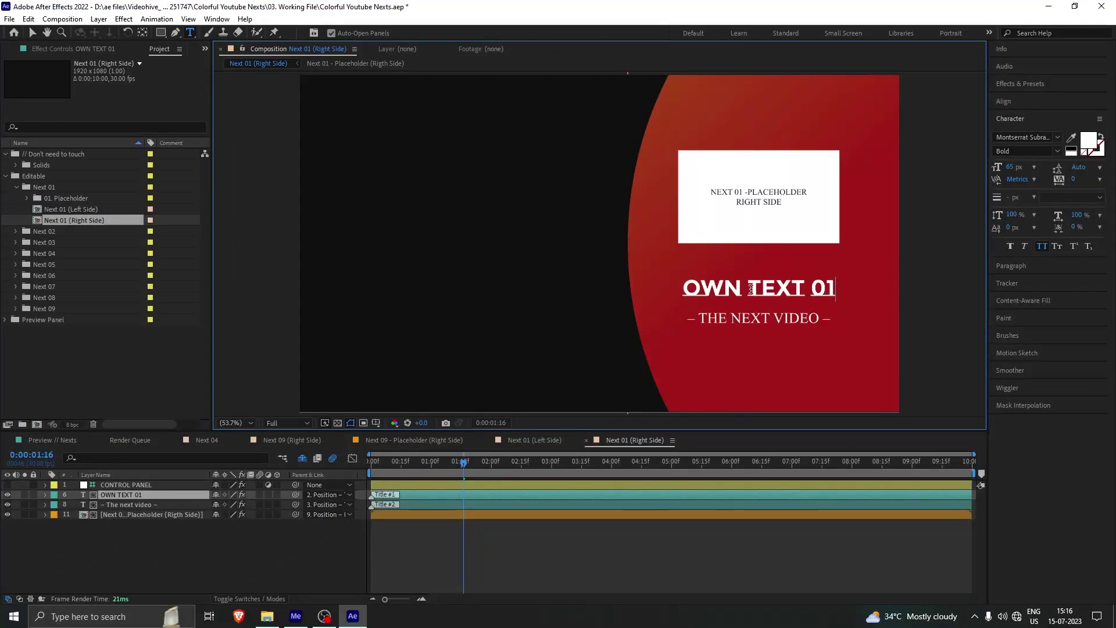
# Step: Replace the '– THE NEXT VIDEO –' subtitle with 'SAMPLE TEXT'
pyautogui.doubleClick(129, 504)
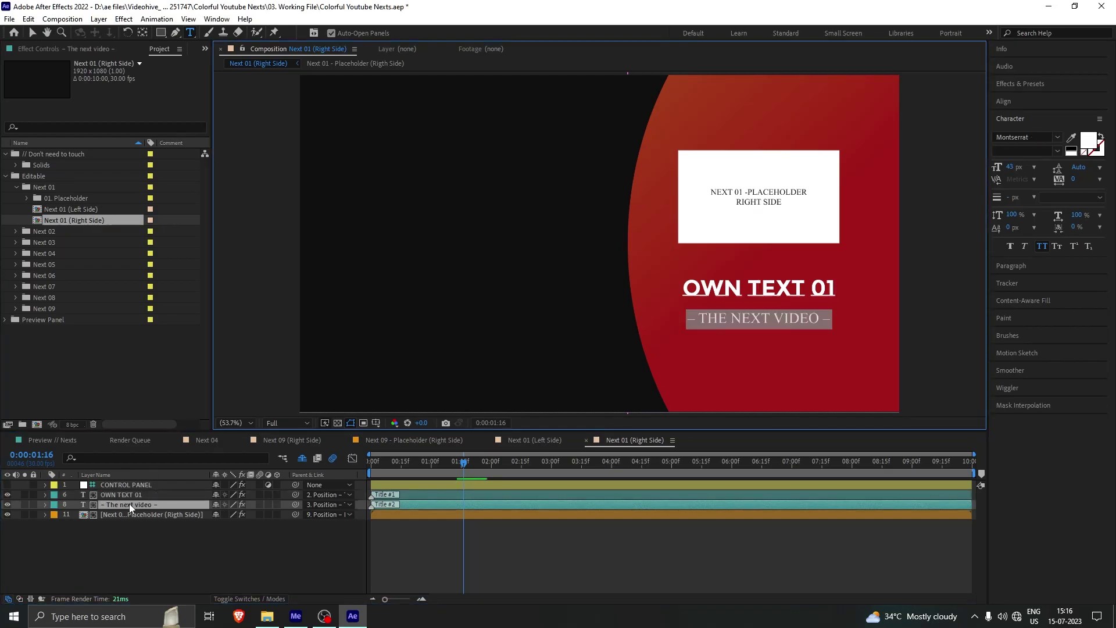
pyautogui.write('SAN')
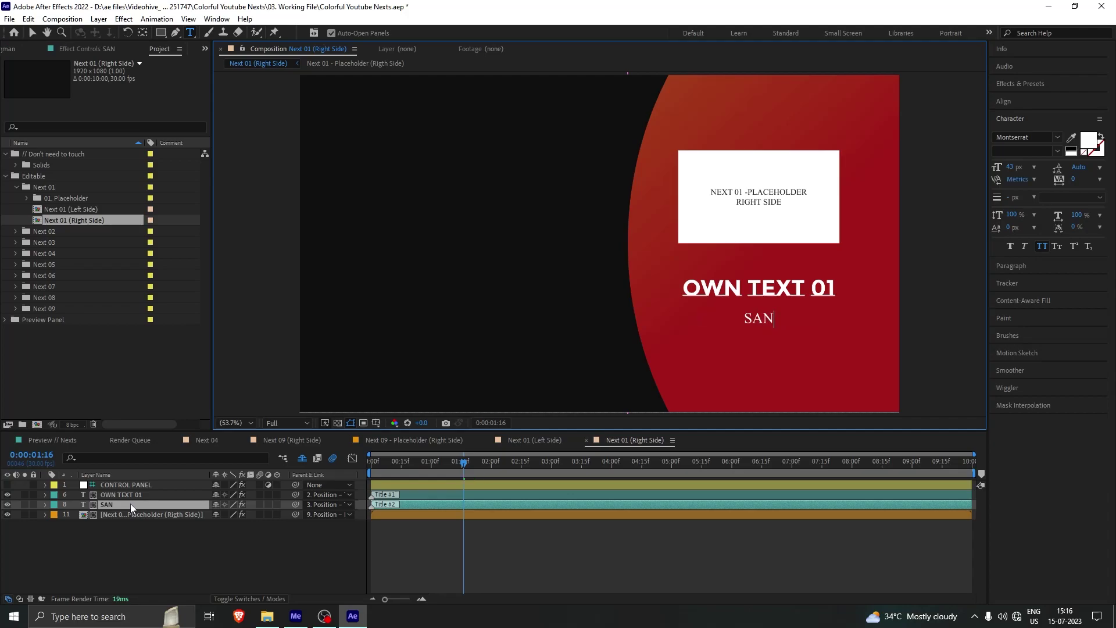
pyautogui.press('BackSpace')
pyautogui.write('MPLE')
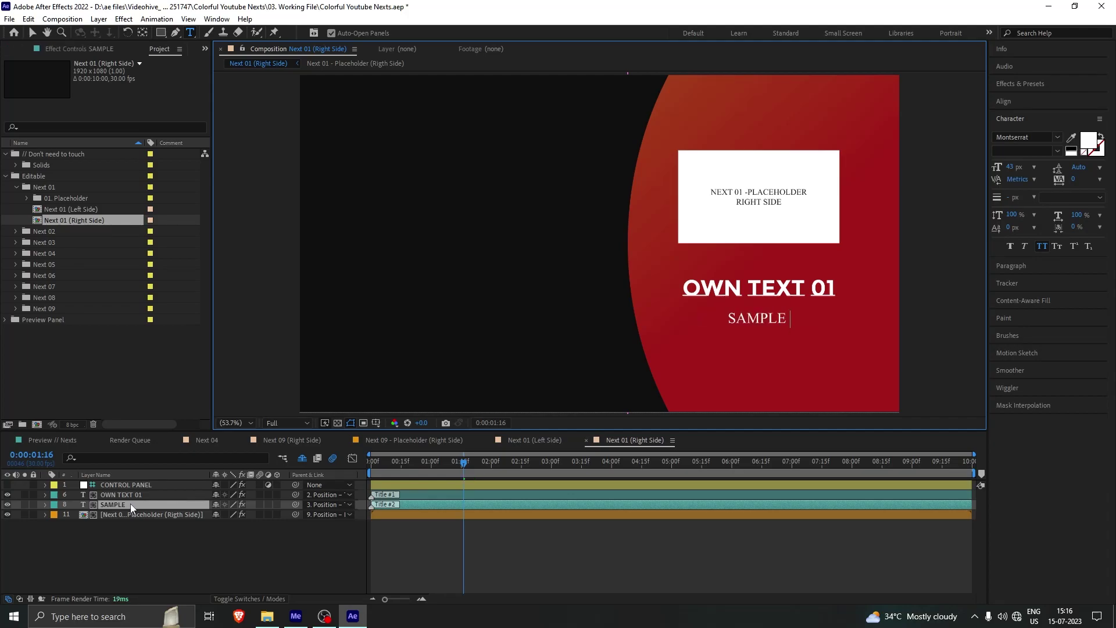
pyautogui.write(' TEXT')
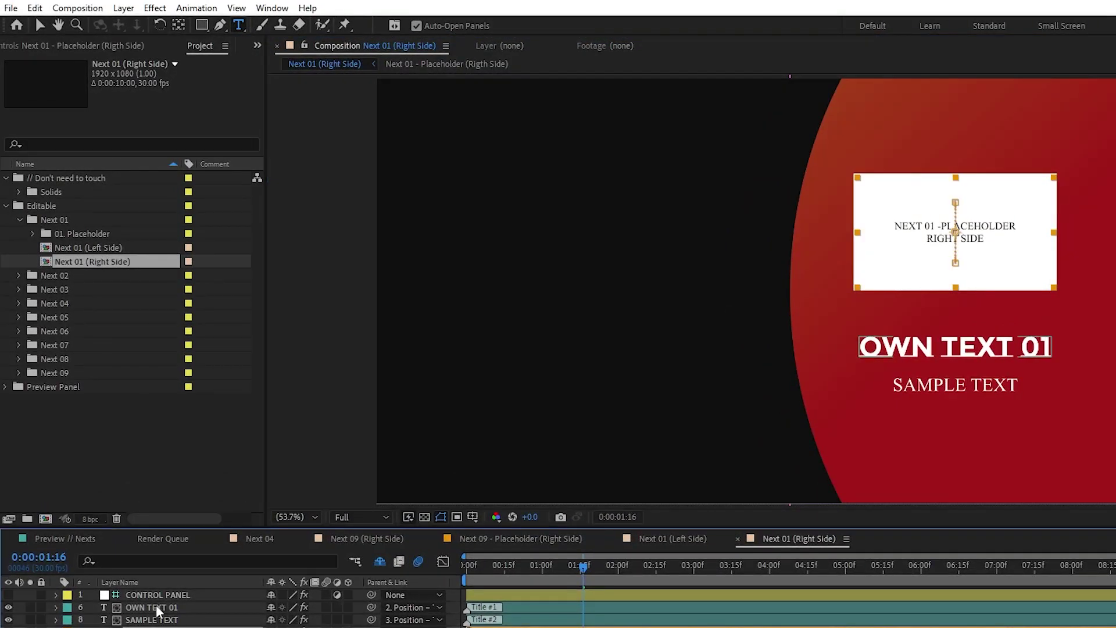
# Step: In the CONTROL PANEL layer's Effect Controls, set the Title #1 colour to near-black
pyautogui.click(159, 596)
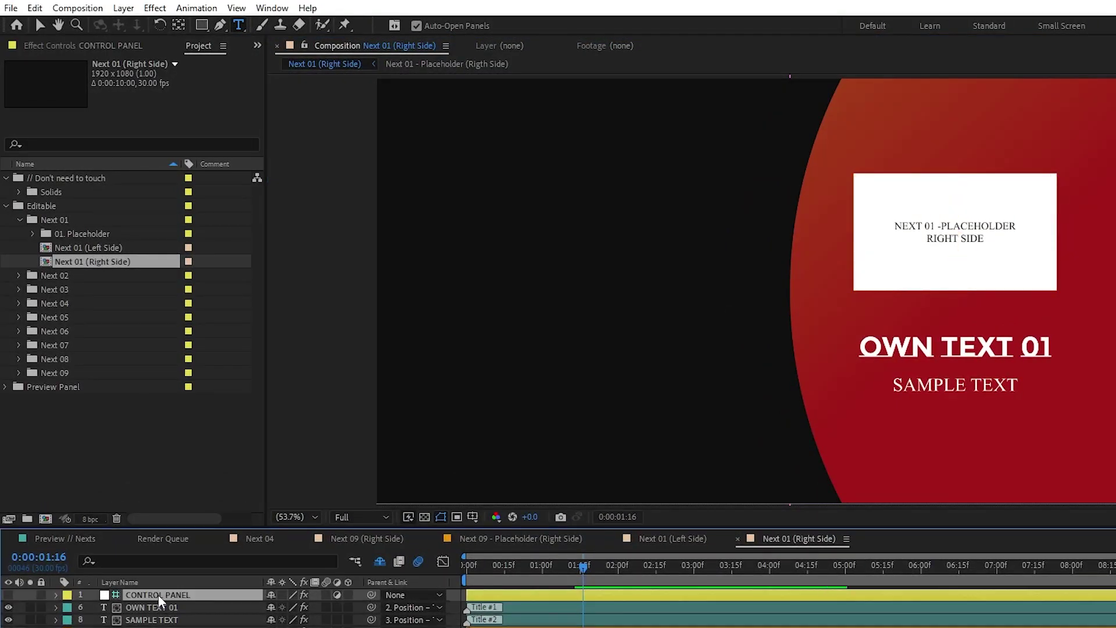
pyautogui.click(114, 45)
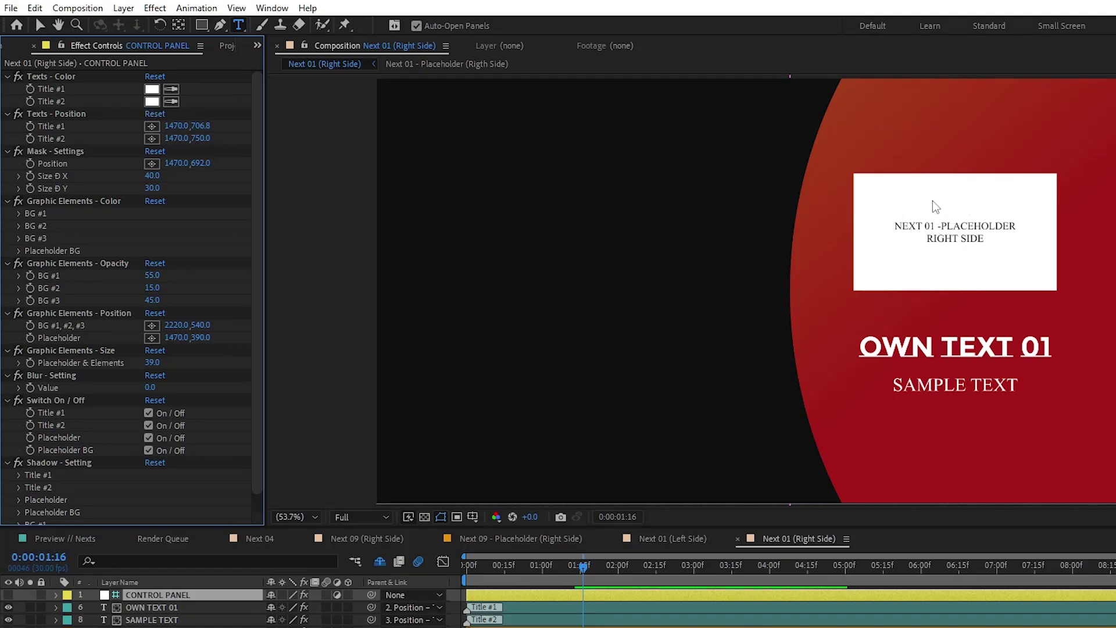
pyautogui.press('v')
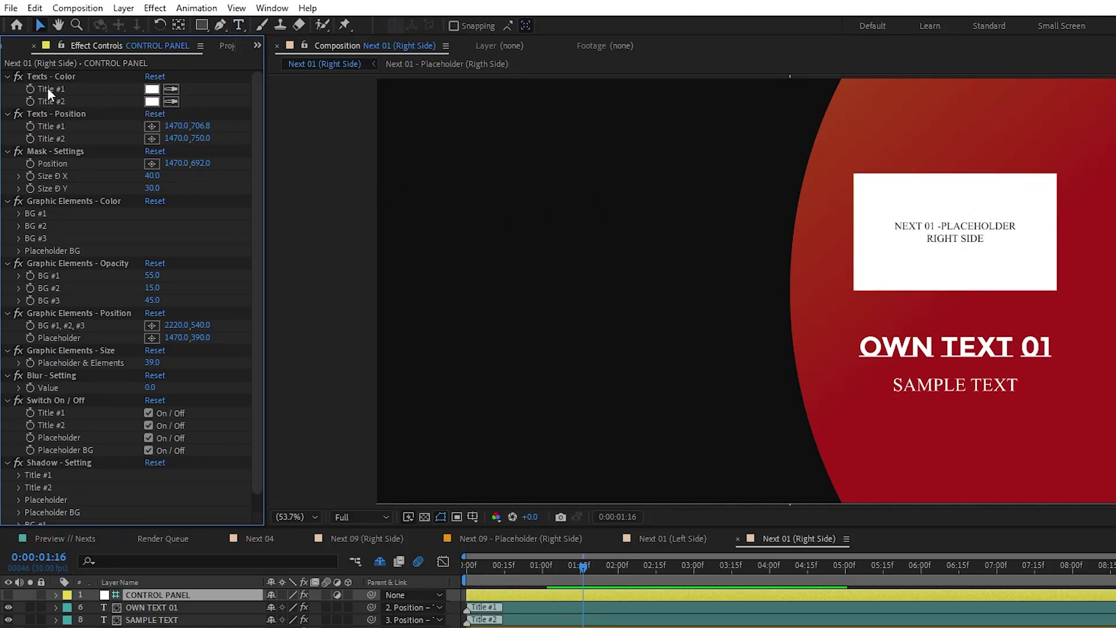
pyautogui.click(153, 89)
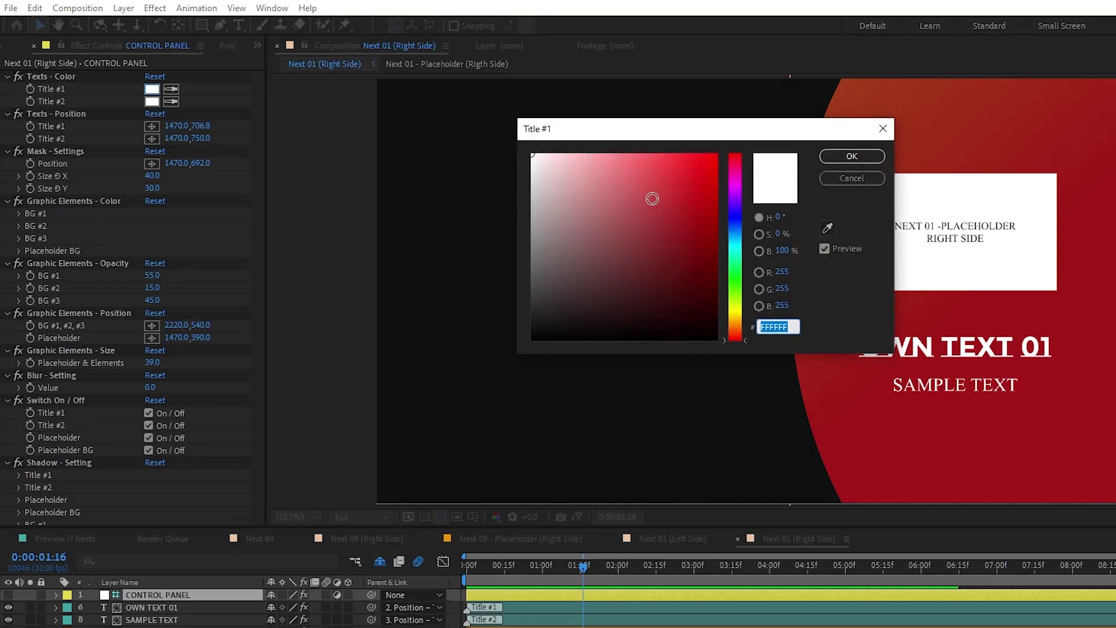
pyautogui.moveTo(635, 196); pyautogui.dragTo(614, 332)
pyautogui.click(856, 157)
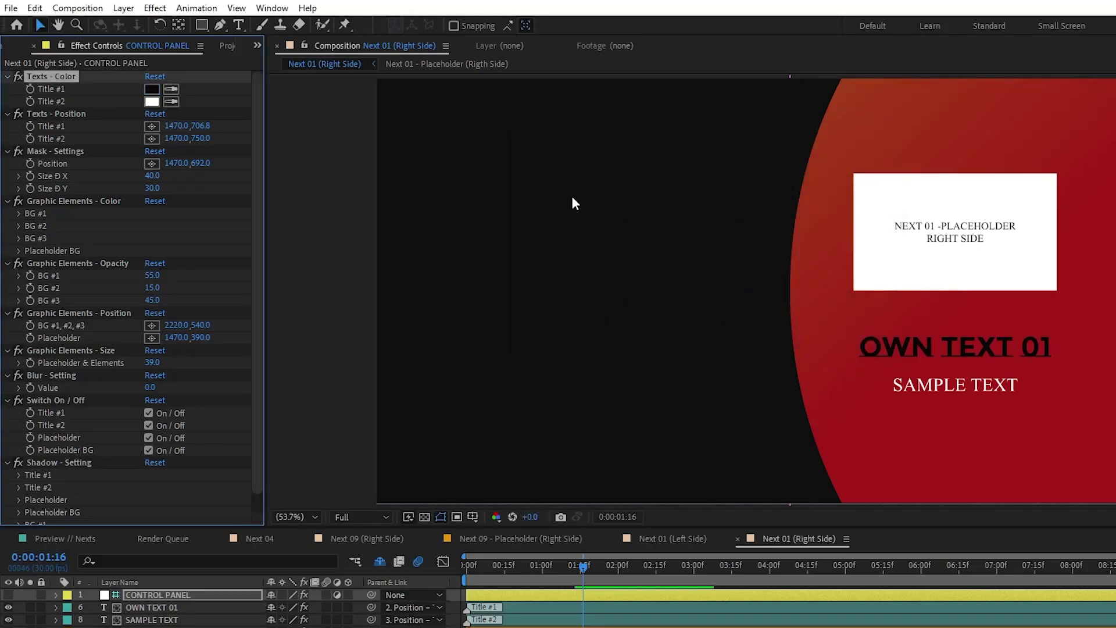
# Step: Set the Title #2 colour to bright magenta, then select the placeholder box
pyautogui.click(152, 101)
pyautogui.click(736, 182)
pyautogui.click(692, 158)
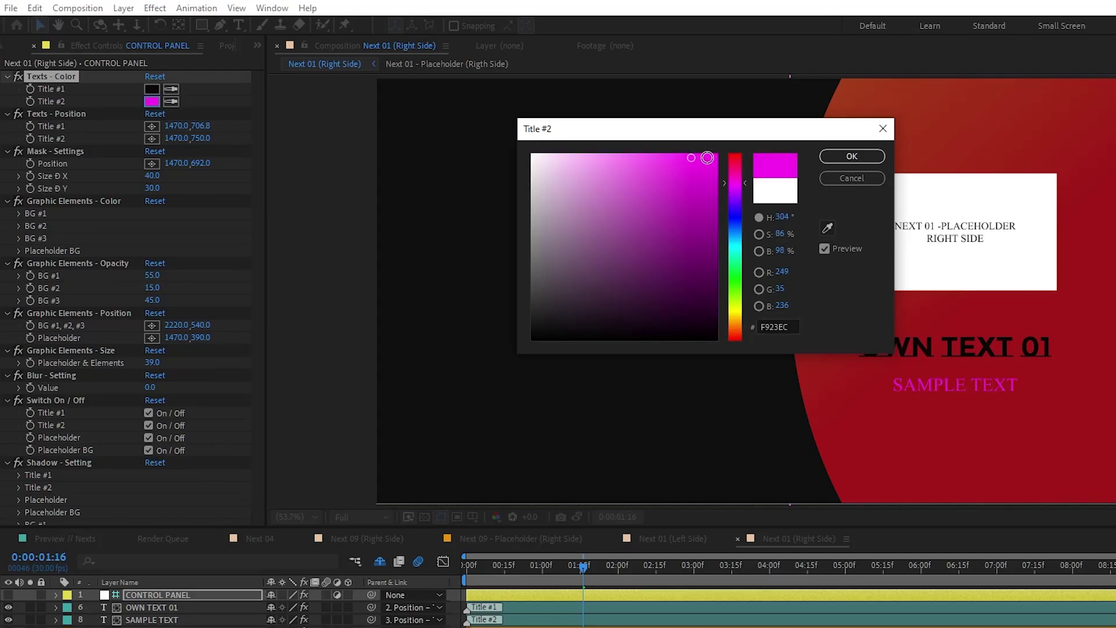
pyautogui.click(852, 156)
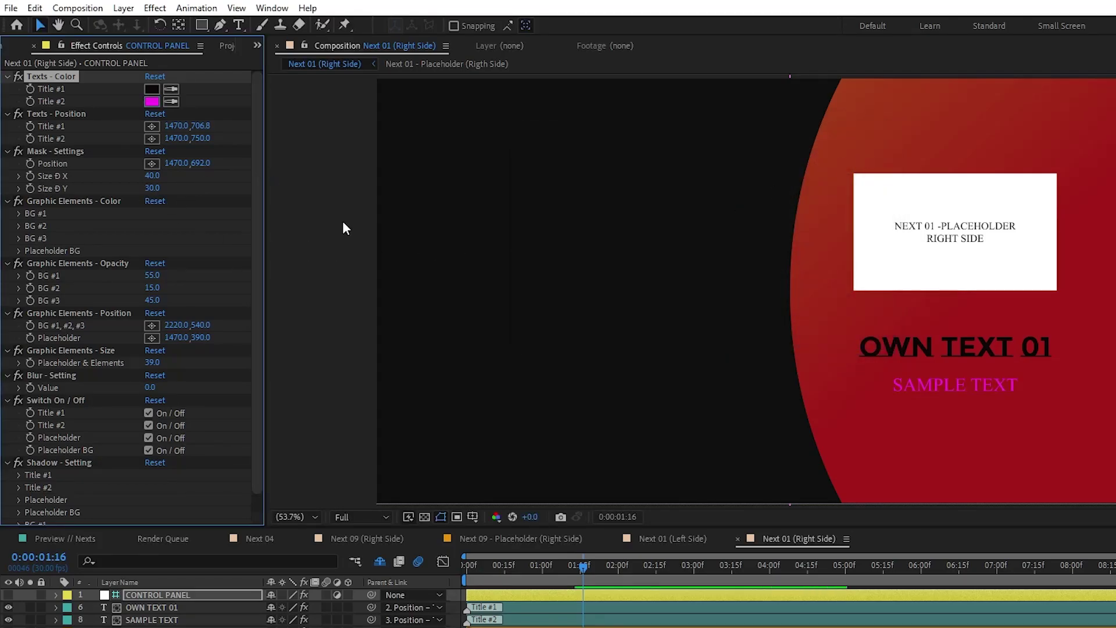
pyautogui.scroll(-1, 96, 238)
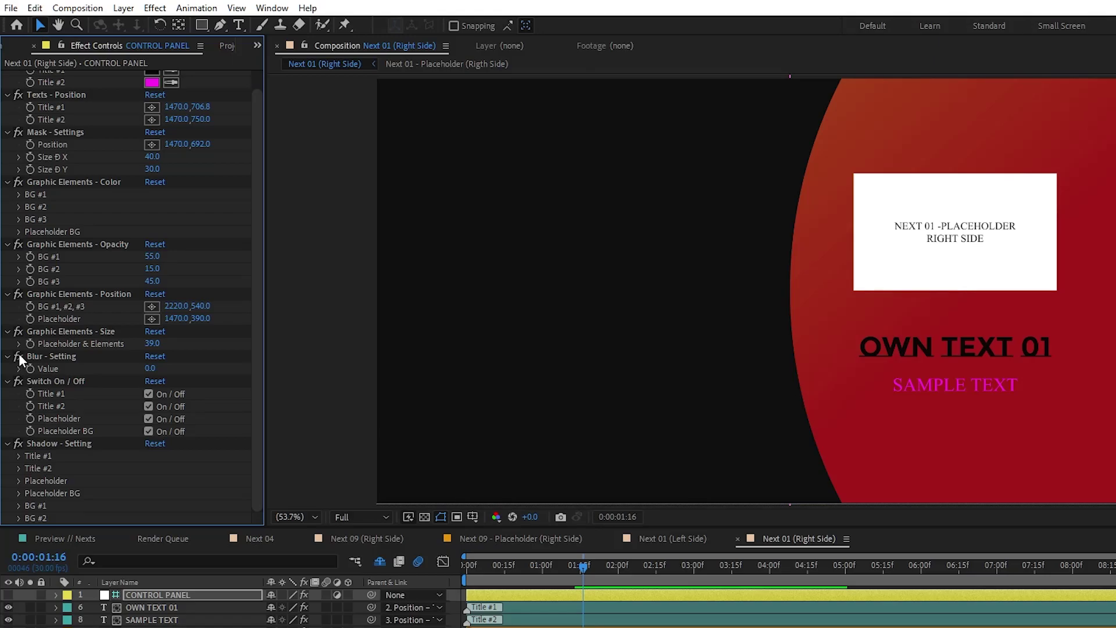
pyautogui.click(65, 331)
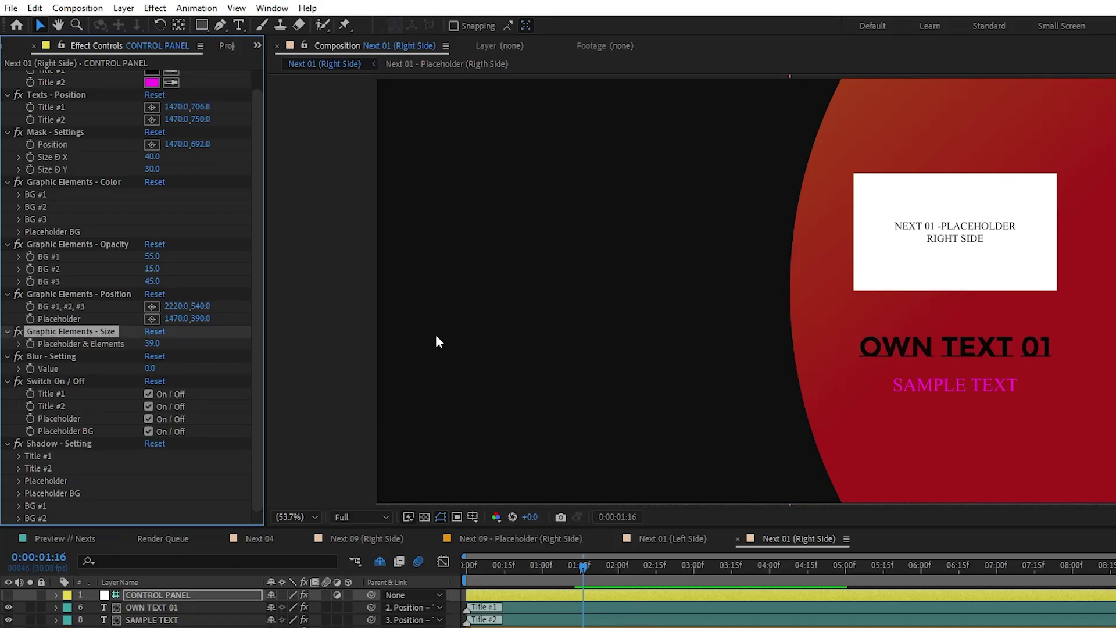
pyautogui.click(983, 233)
# Step: Open the Next 01 - Placeholder (Rigth Side) precomp from its layer in Next 01 (Right Side)
pyautogui.doubleClick(982, 233)
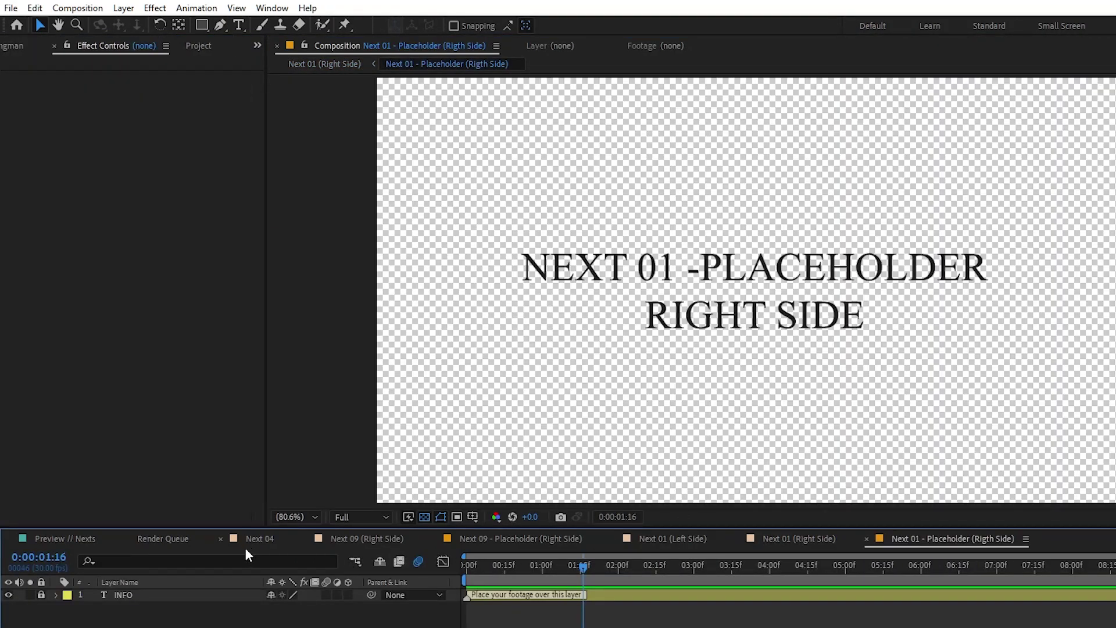
pyautogui.click(821, 541)
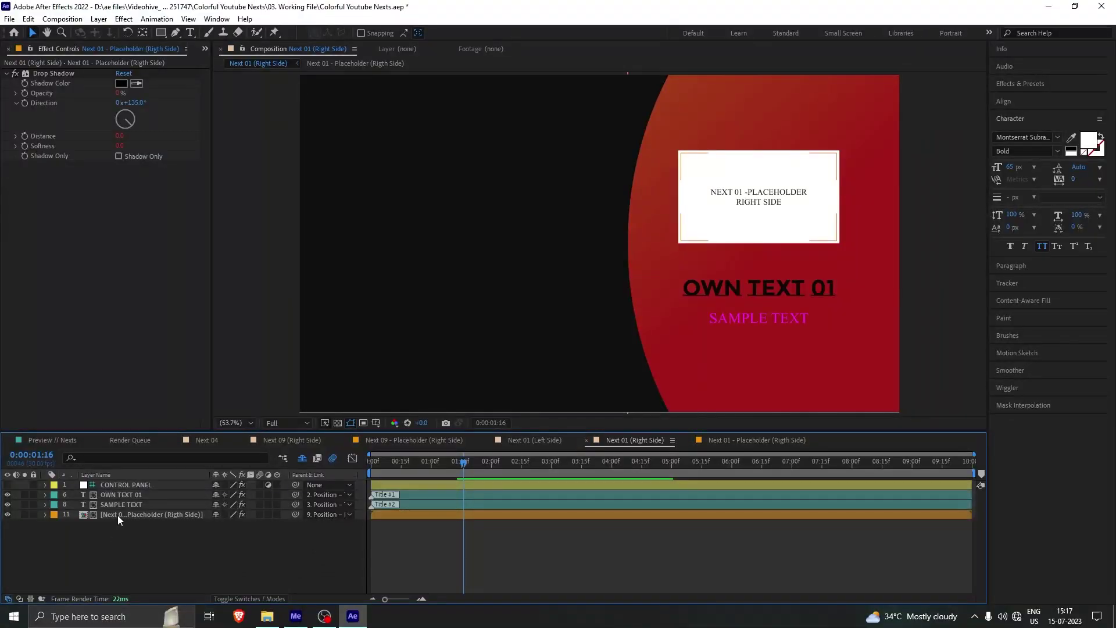
pyautogui.click(148, 627)
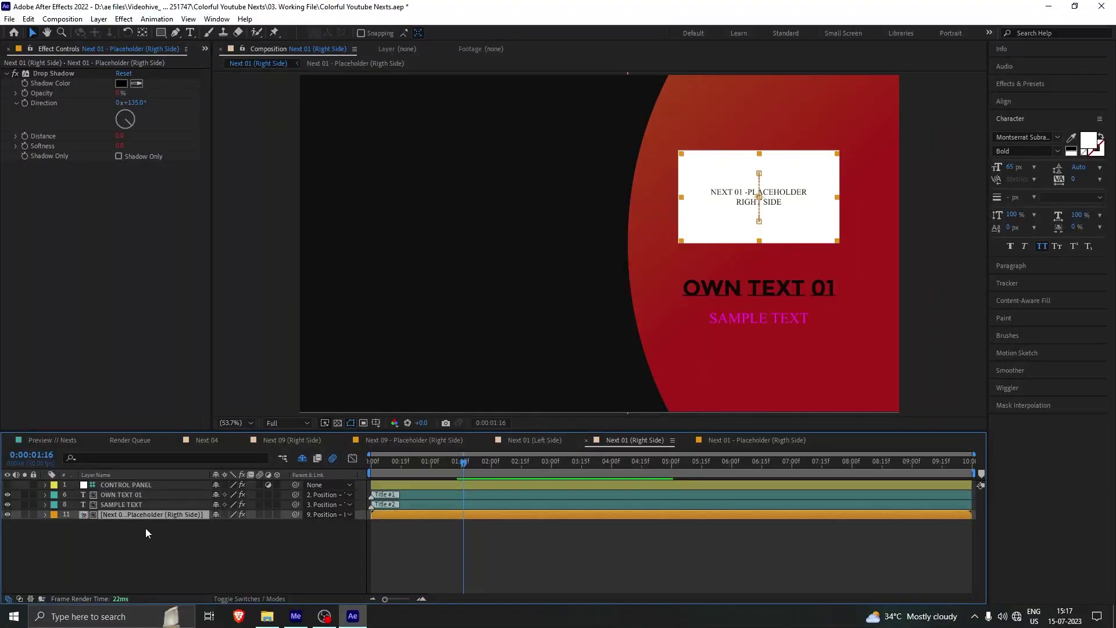
pyautogui.doubleClick(124, 514)
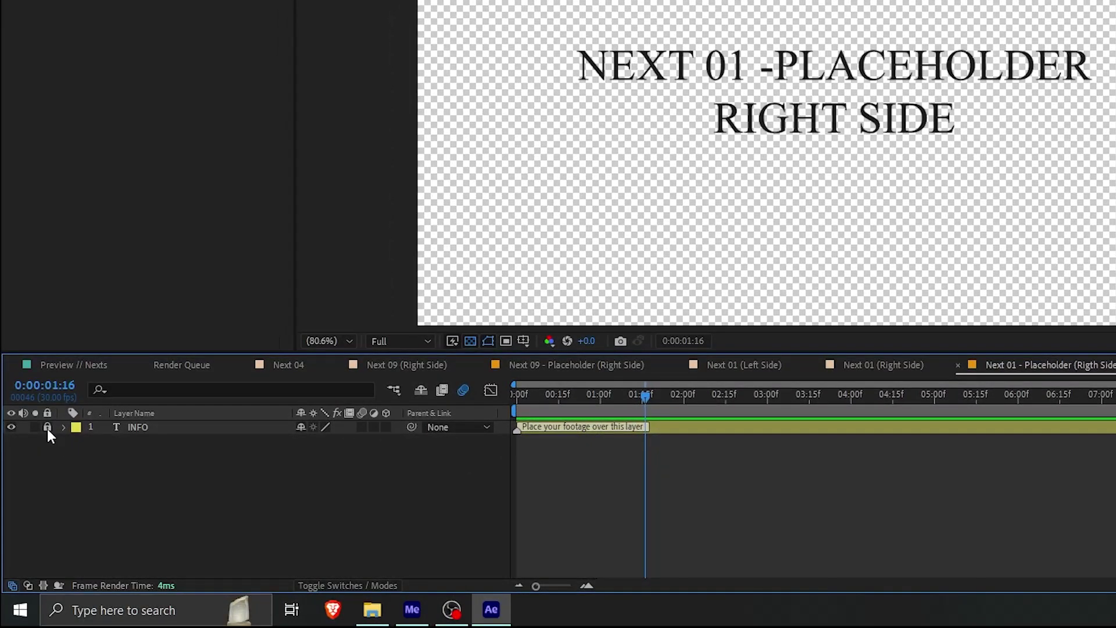
# Step: Unlock the INFO text layer and replace its wording with 'CHANGE THIS'
pyautogui.click(47, 427)
pyautogui.click(157, 427)
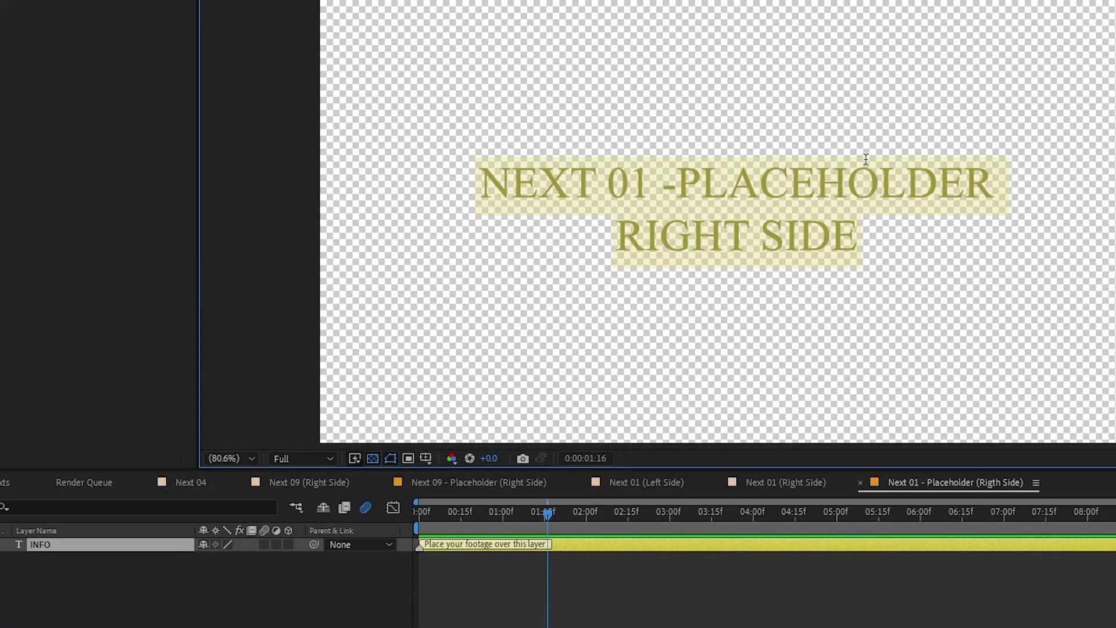
pyautogui.write('CHANGE ')
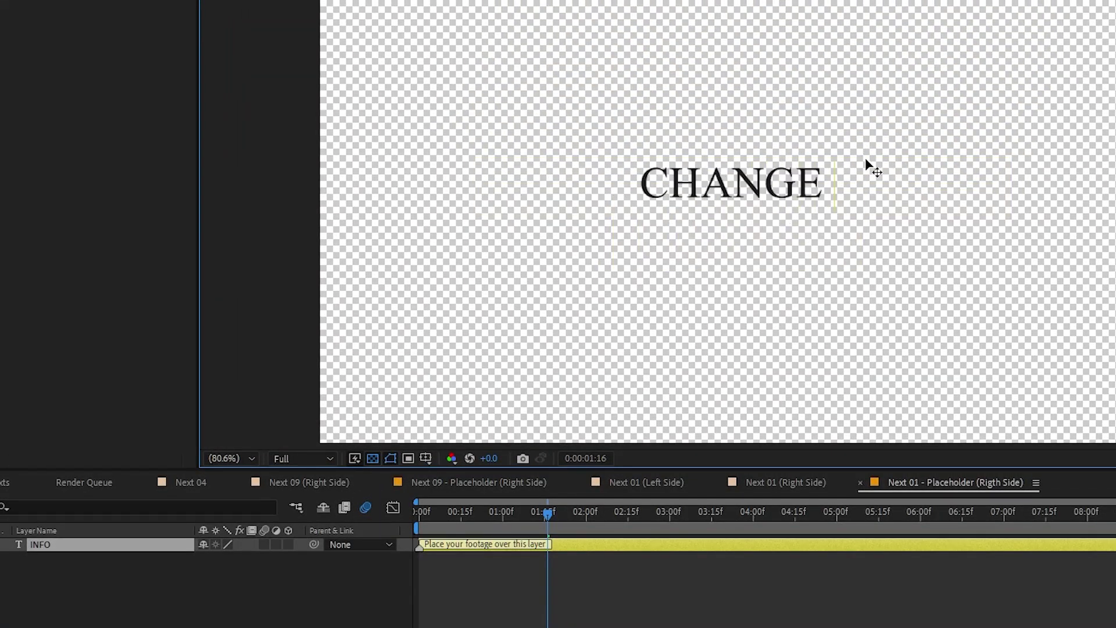
pyautogui.write('THIS')
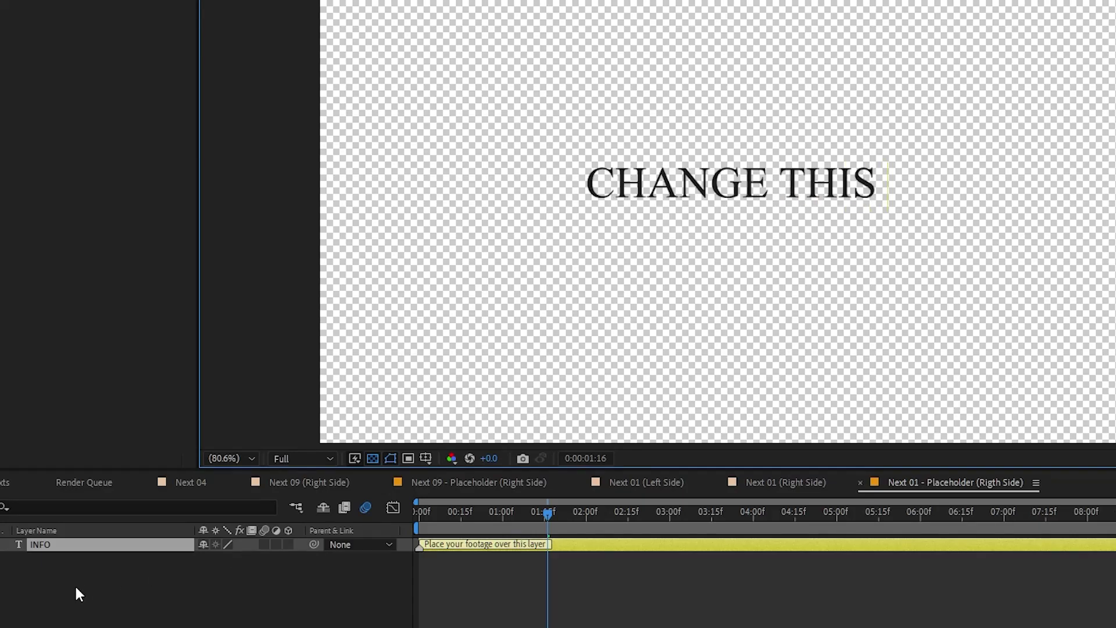
pyautogui.click(62, 543)
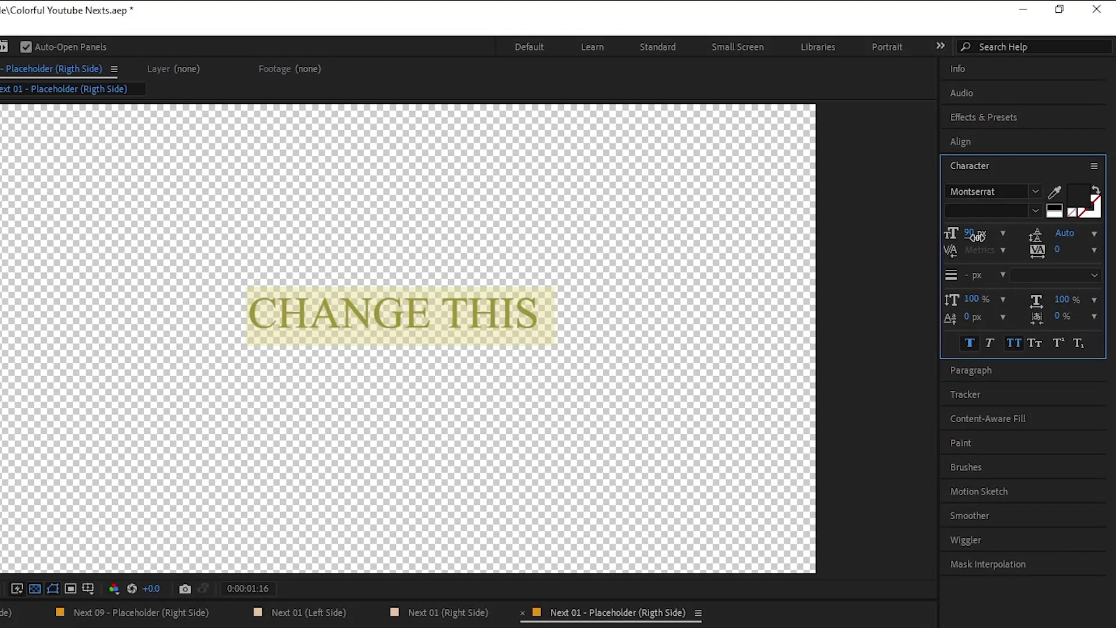
# Step: Make the text 122 px Orbitron and return to Next 01 (Right Side)
pyautogui.moveTo(971, 232); pyautogui.dragTo(1009, 242)
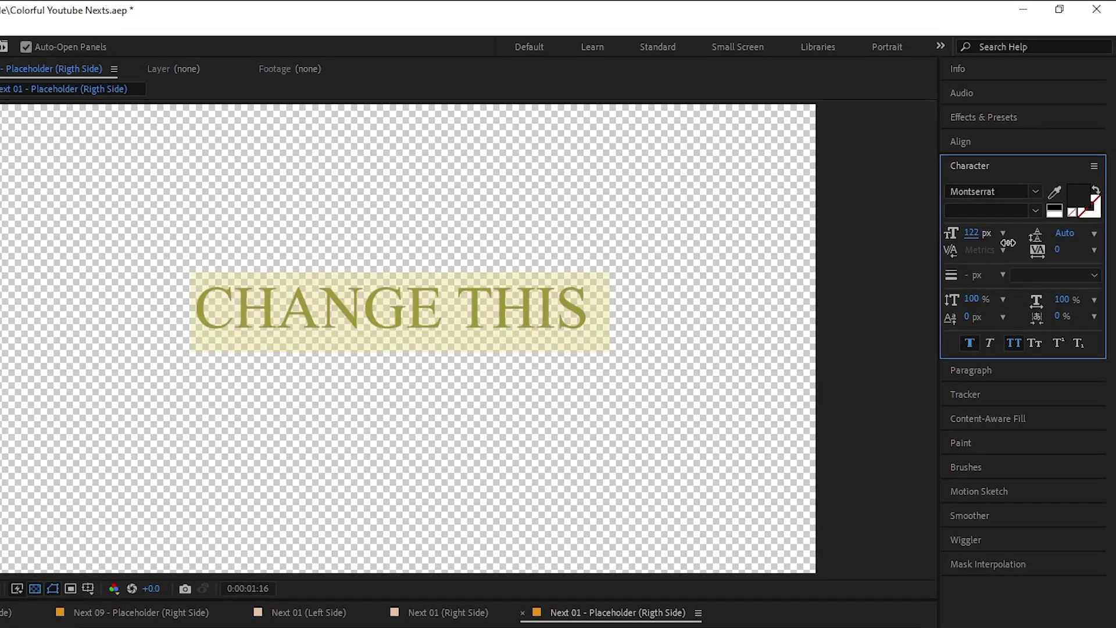
pyautogui.click(990, 191)
pyautogui.click(988, 442)
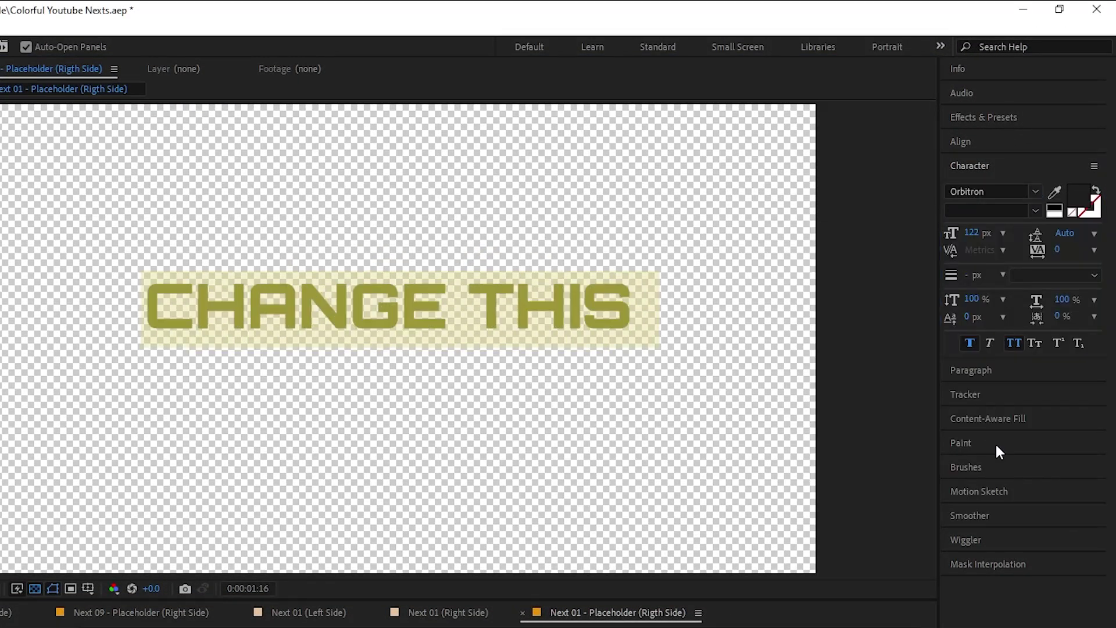
pyautogui.click(411, 568)
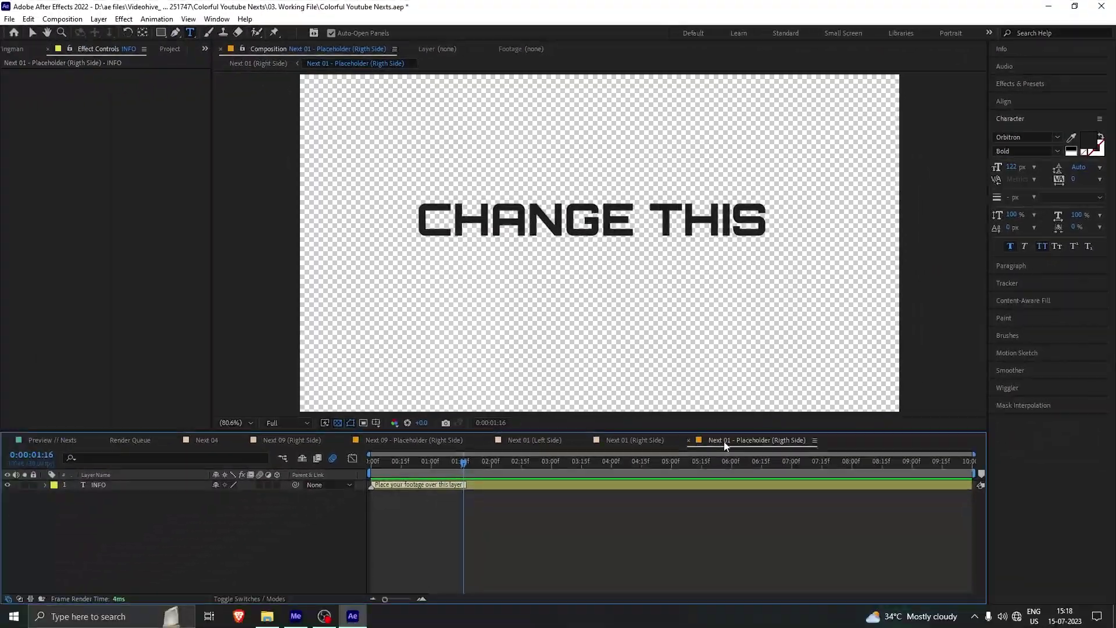
pyautogui.click(656, 446)
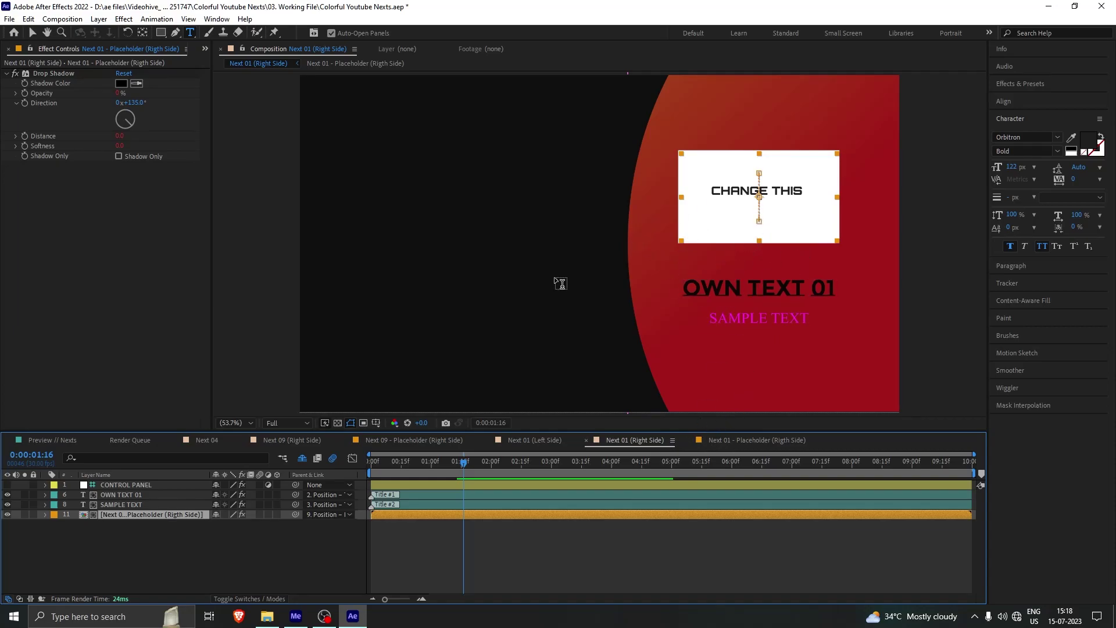
pyautogui.click(121, 535)
pyautogui.press(',')
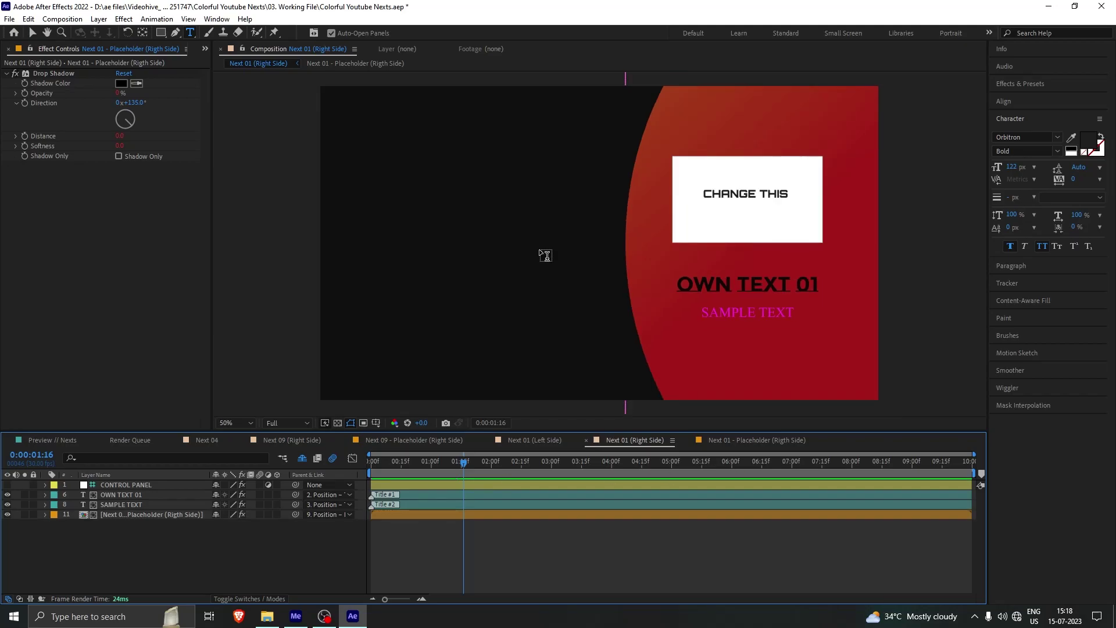
# Step: Create a bright green 1920×1080 solid, Green Solid 1, and drag it below the text layers
pyautogui.rightClick(187, 539)
pyautogui.moveTo(228, 403)
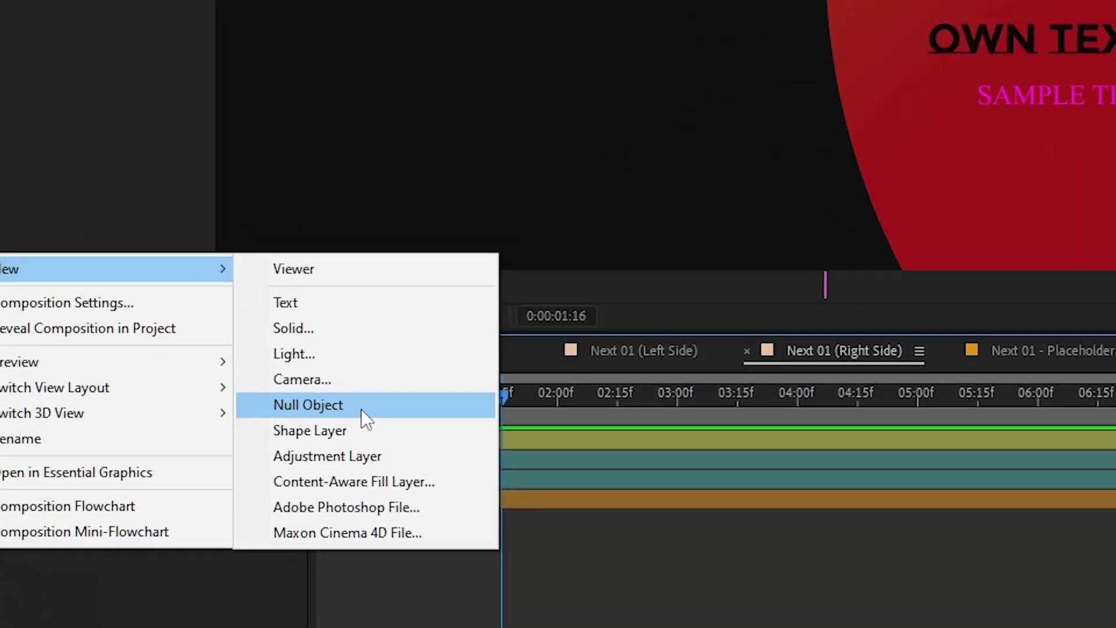
pyautogui.click(319, 329)
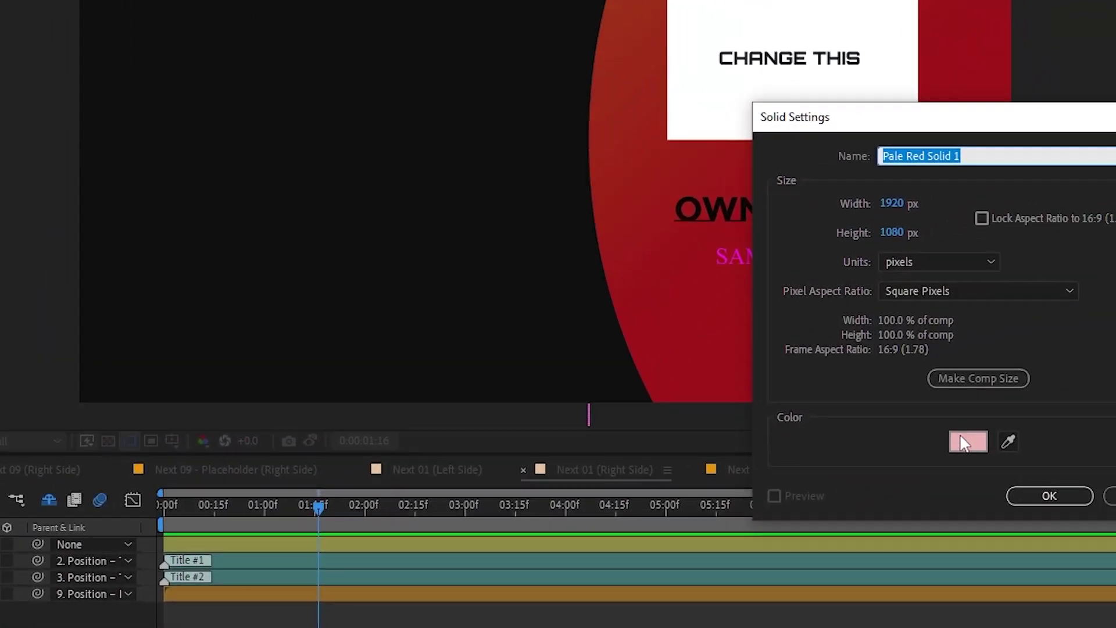
pyautogui.click(967, 442)
pyautogui.moveTo(418, 197); pyautogui.dragTo(418, 194)
pyautogui.click(386, 54)
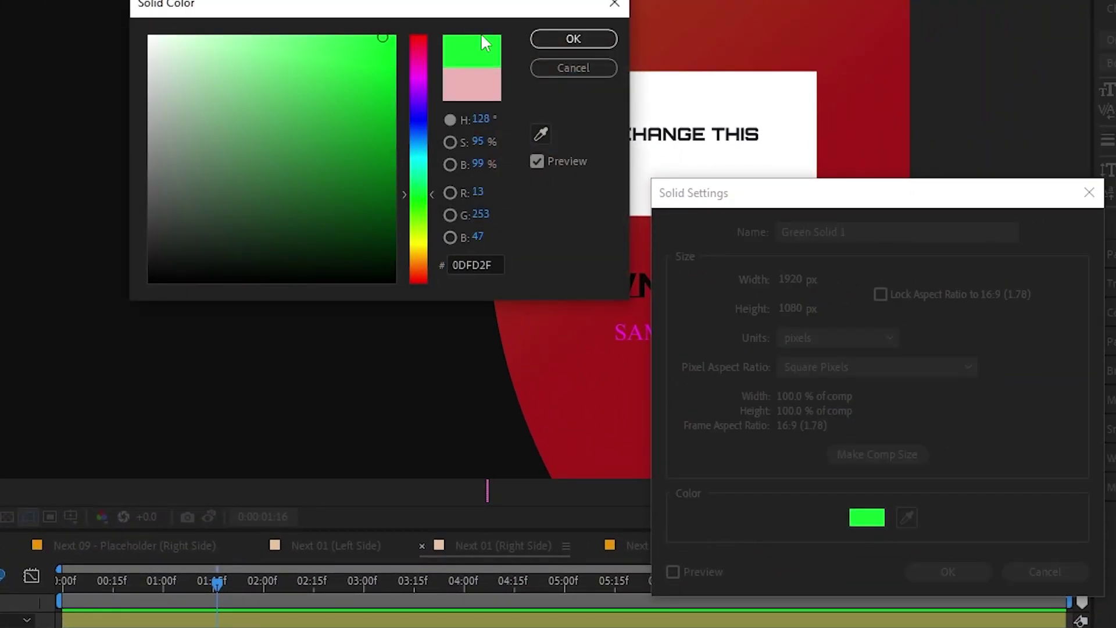
pyautogui.click(574, 38)
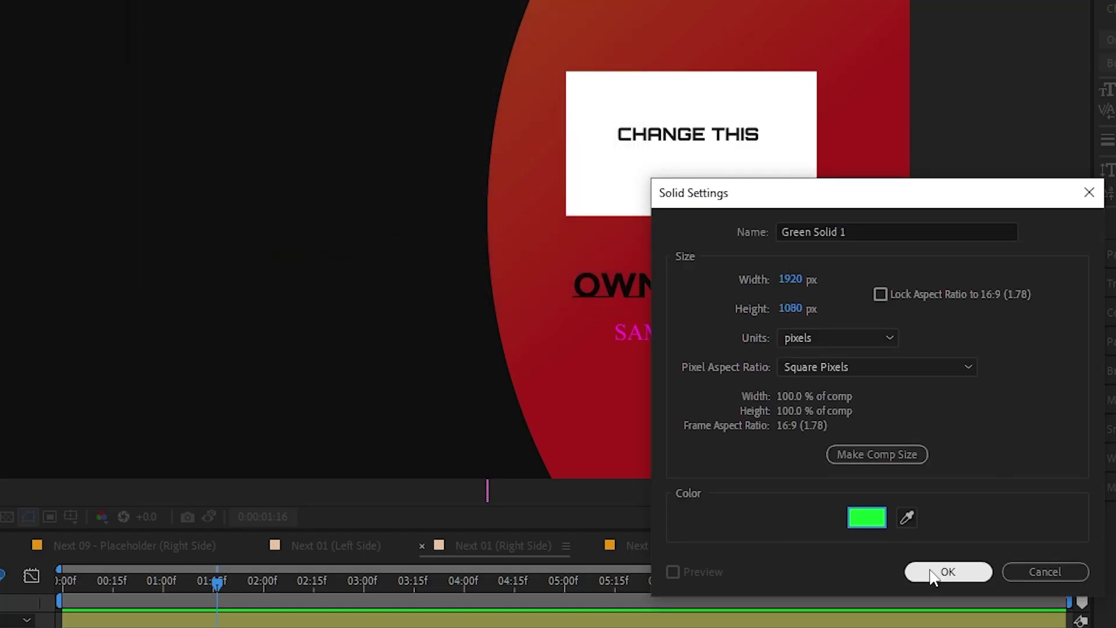
pyautogui.moveTo(861, 233); pyautogui.dragTo(771, 232)
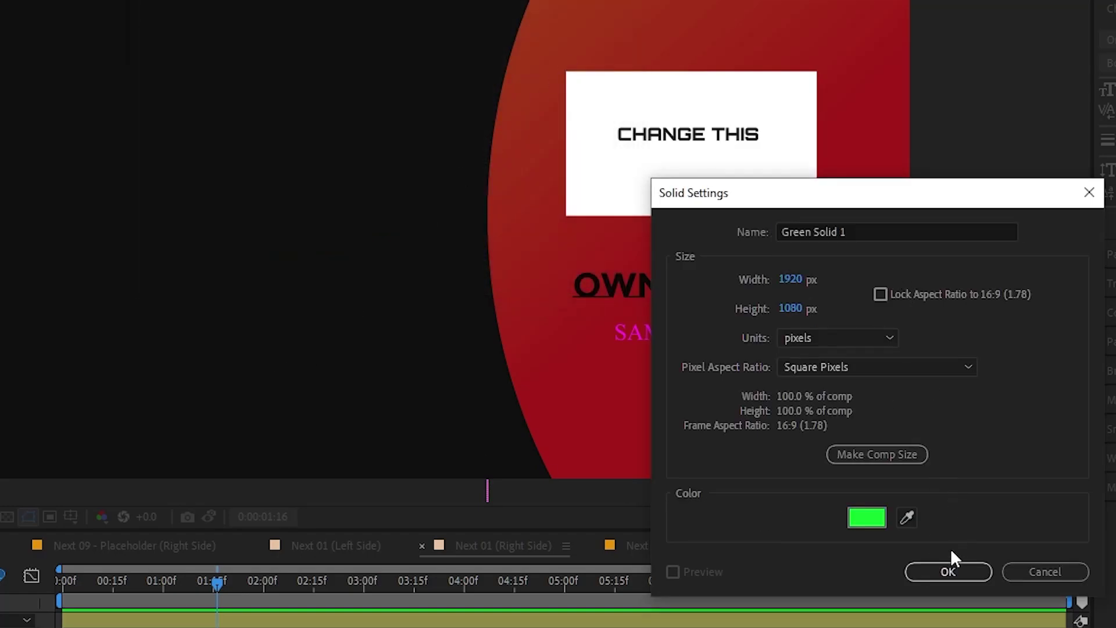
pyautogui.click(950, 570)
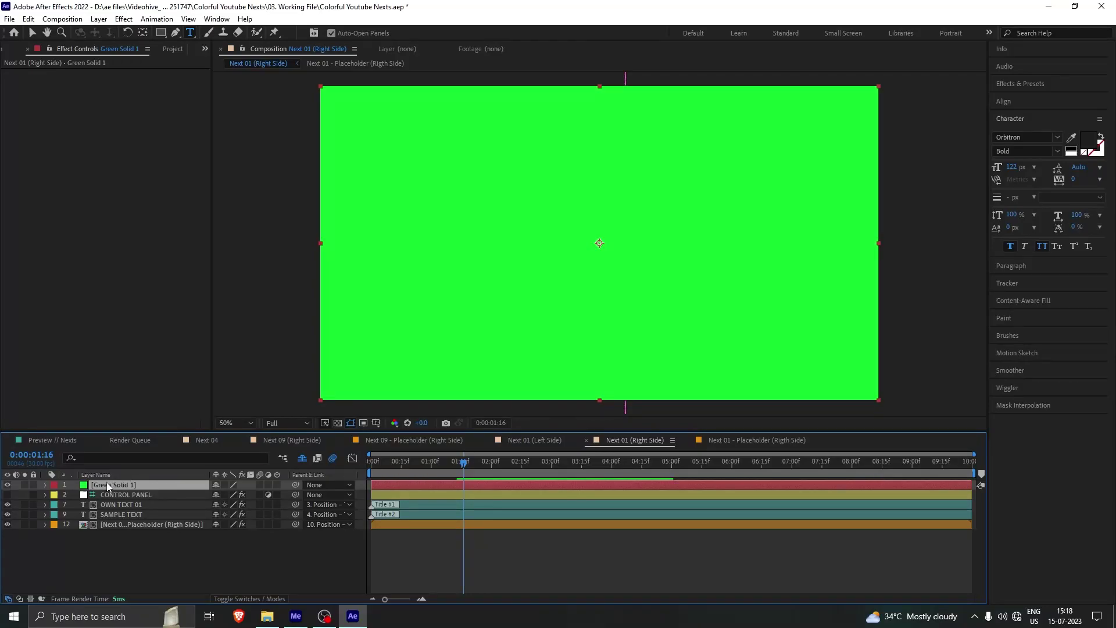
pyautogui.moveTo(107, 484); pyautogui.dragTo(105, 529)
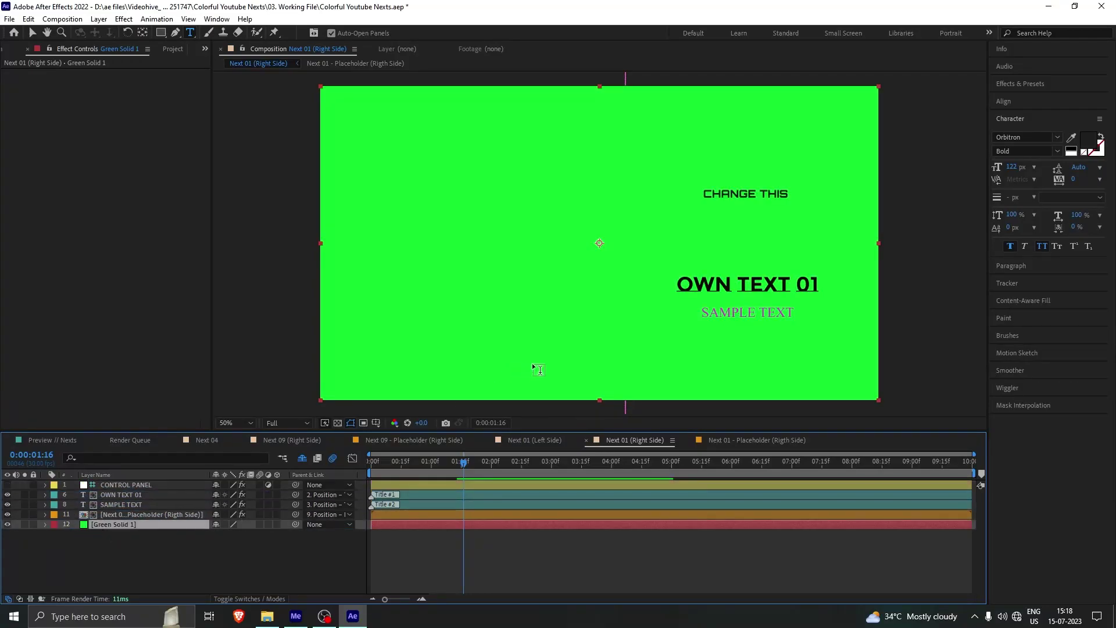
# Step: Send Green Solid 1 to the bottom with Ctrl+Shift+[ and preview the opening animation
pyautogui.hotkey('ctrl', 'shift', '[')
pyautogui.click(407, 461)
pyautogui.press('space')
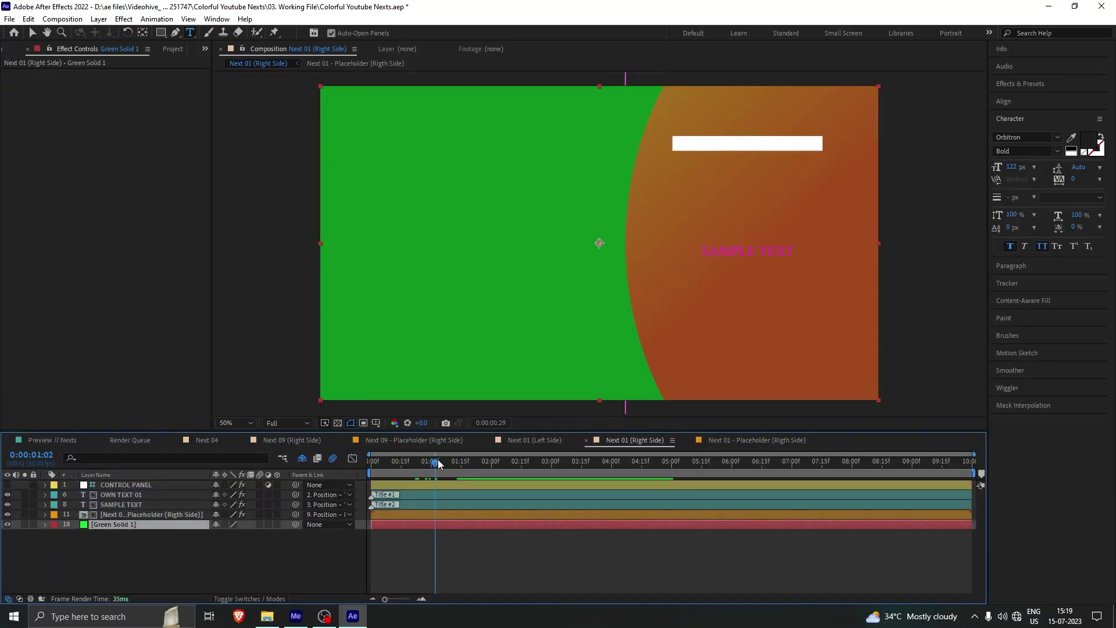
pyautogui.press('space')
pyautogui.moveTo(374, 466); pyautogui.dragTo(482, 464)
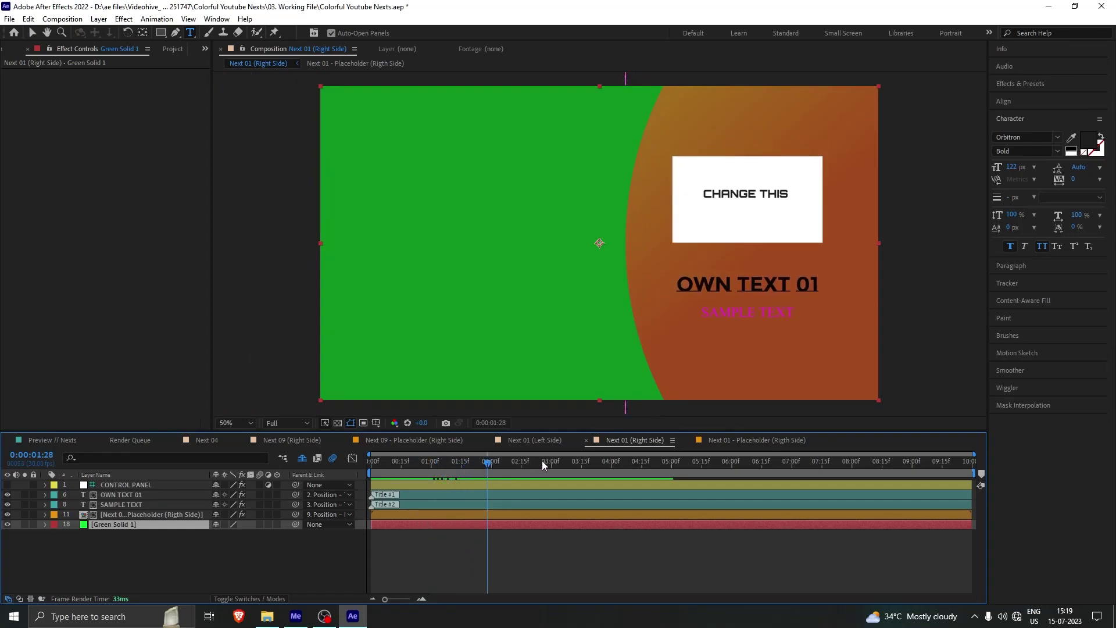
pyautogui.click(63, 19)
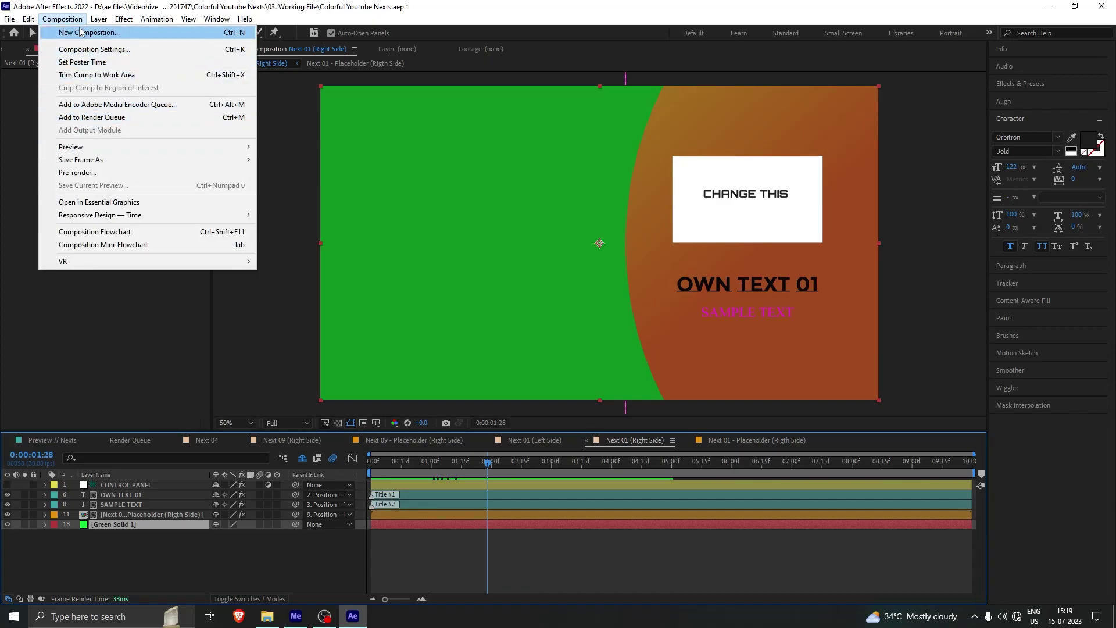
# Step: Add Next 01 (Right Side) to the Media Encoder queue, outputting H.264 to the Desktop
pyautogui.click(126, 106)
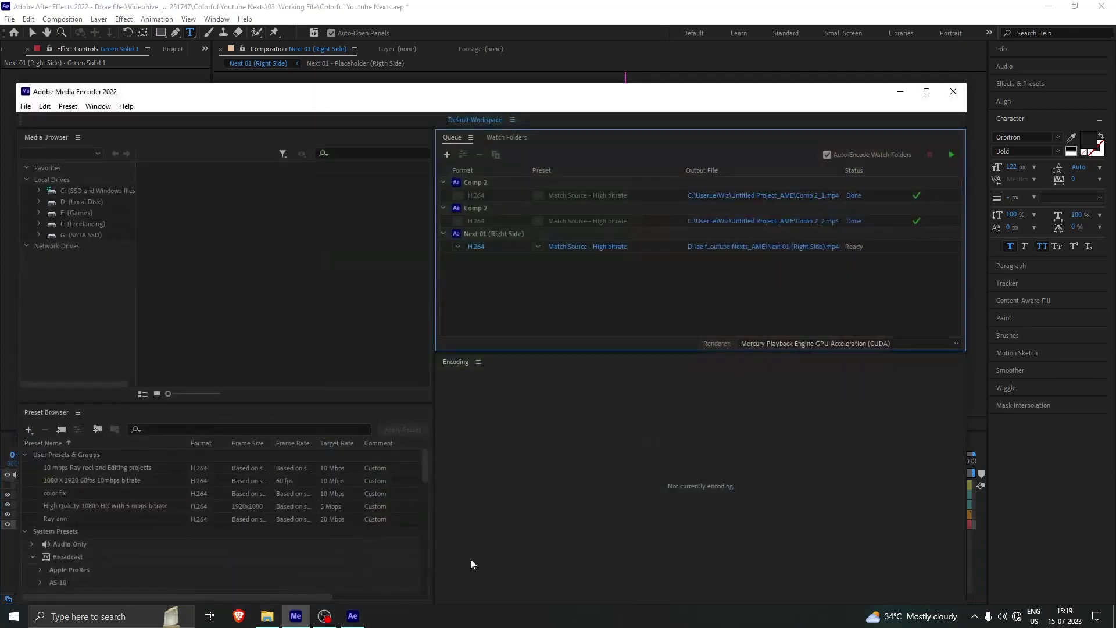
pyautogui.click(792, 249)
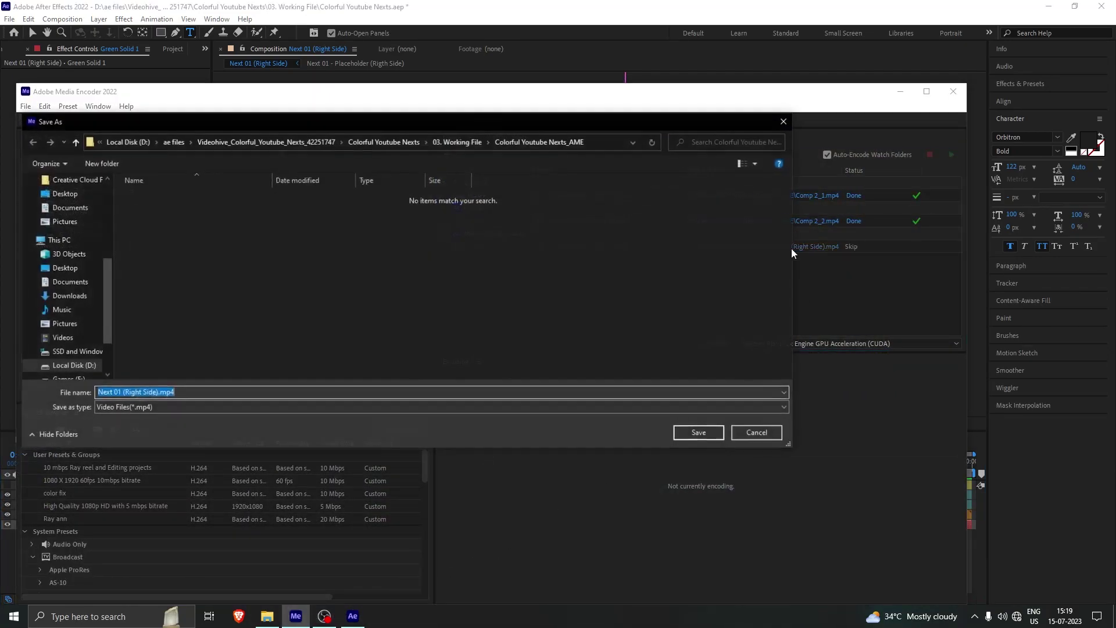
pyautogui.click(74, 268)
pyautogui.click(710, 432)
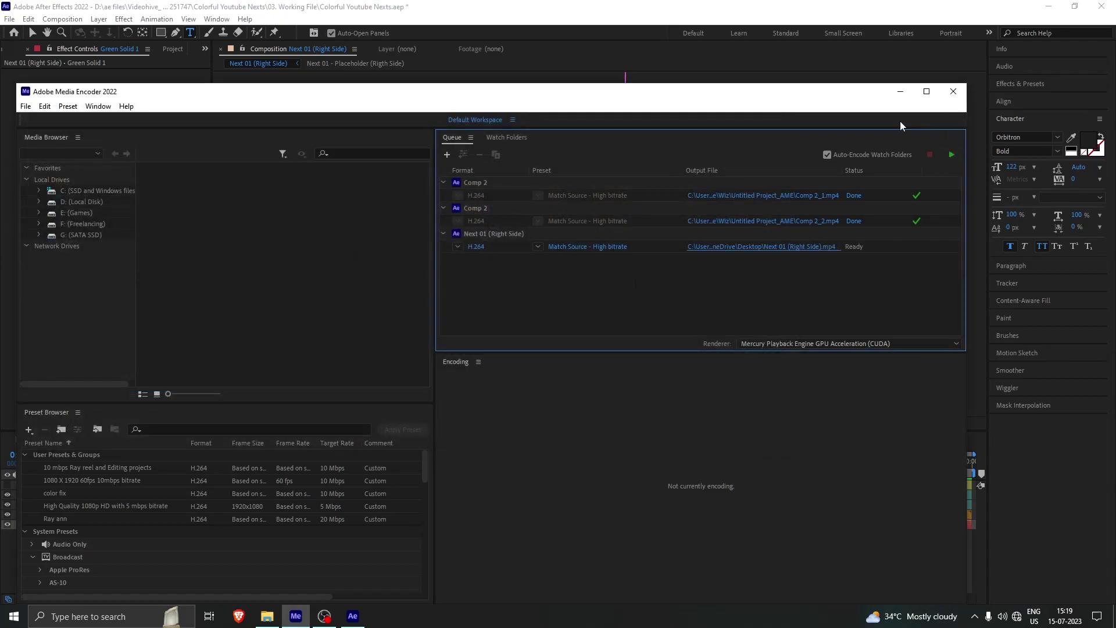
pyautogui.click(894, 93)
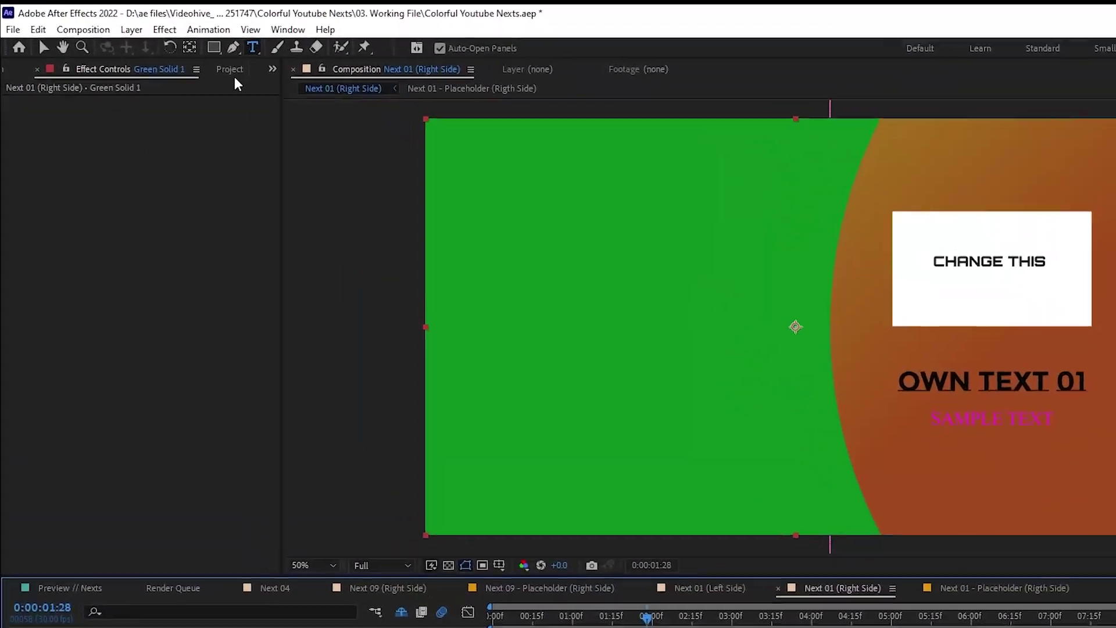
# Step: Open the Next 07 (Left Side) composition from the Next 07 folder in the Project panel
pyautogui.click(205, 48)
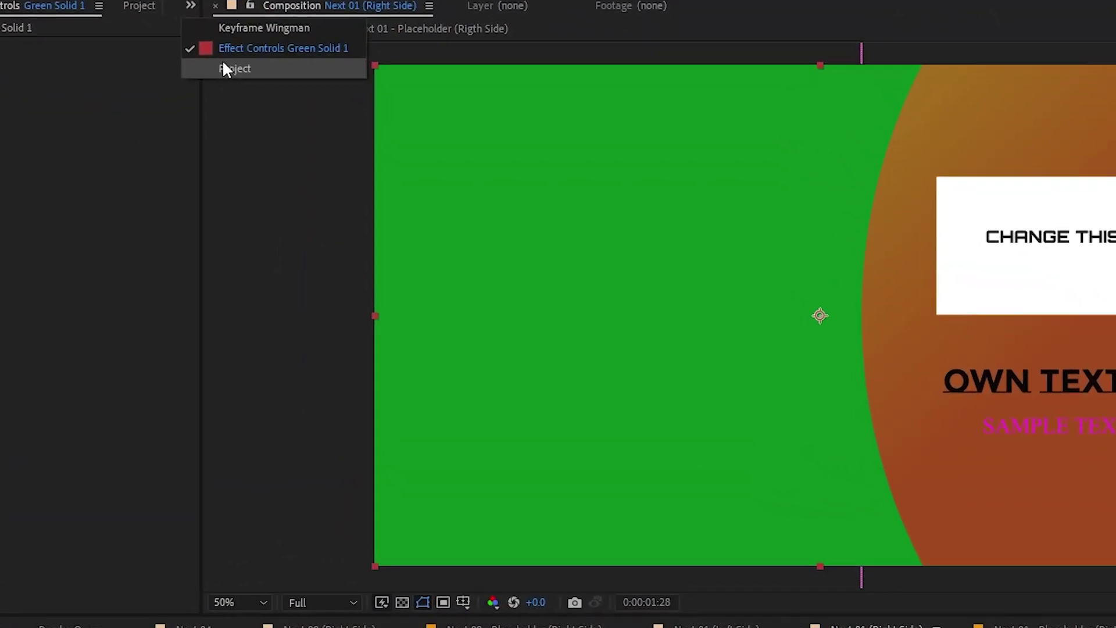
pyautogui.click(263, 95)
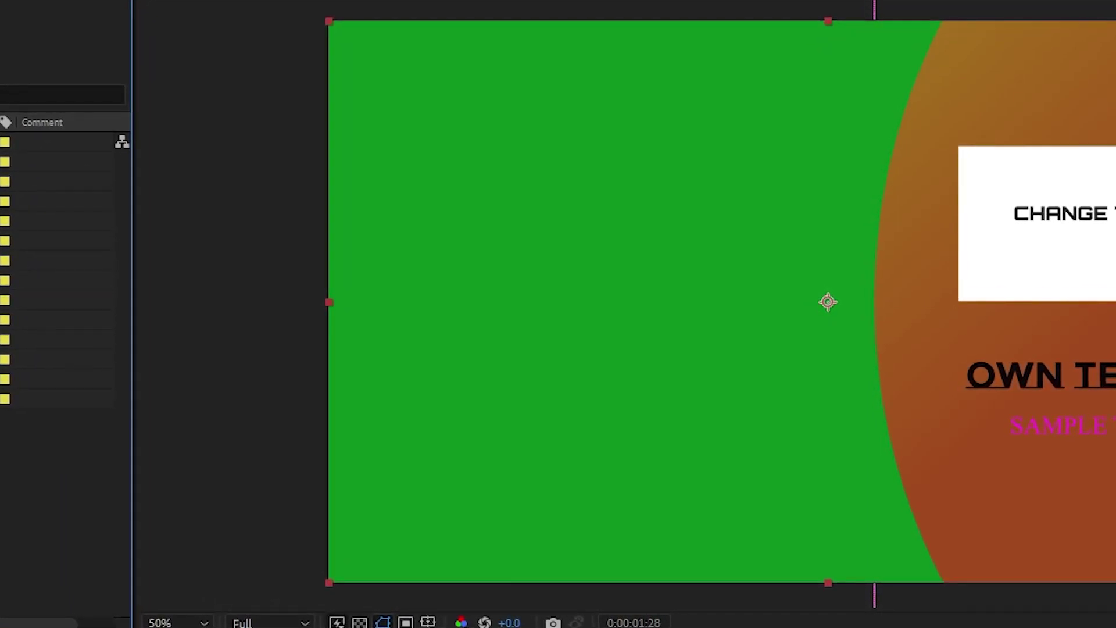
pyautogui.click(58, 222)
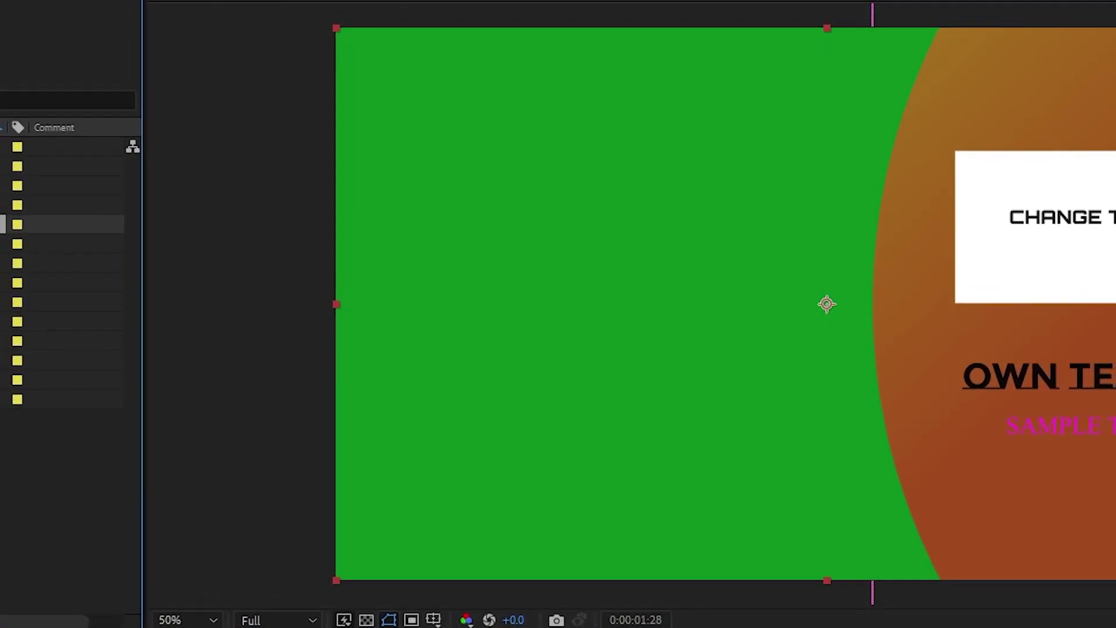
pyautogui.click(58, 324)
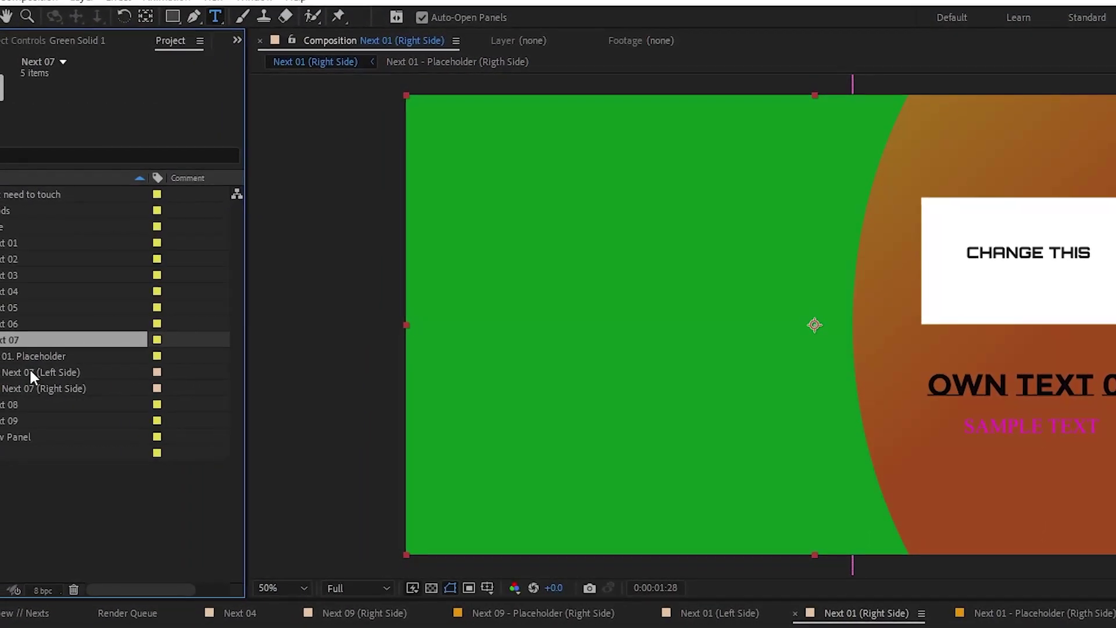
pyautogui.click(5, 370)
pyautogui.doubleClick(55, 375)
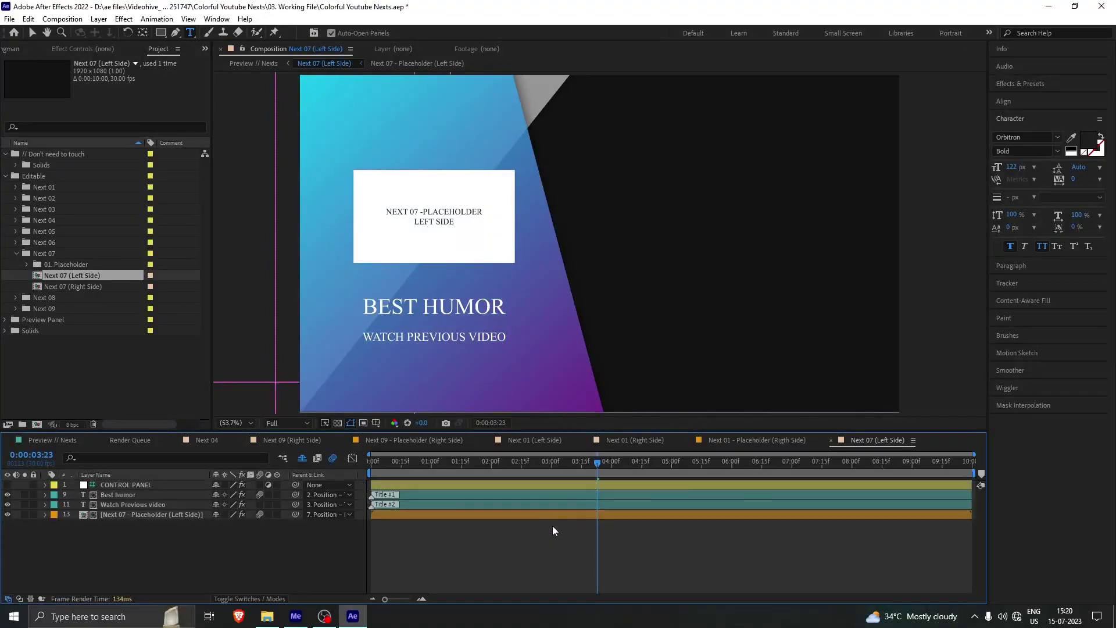
# Step: Close the other timeline tabs so only Next 07 (Left Side) stays open
pyautogui.click(914, 440)
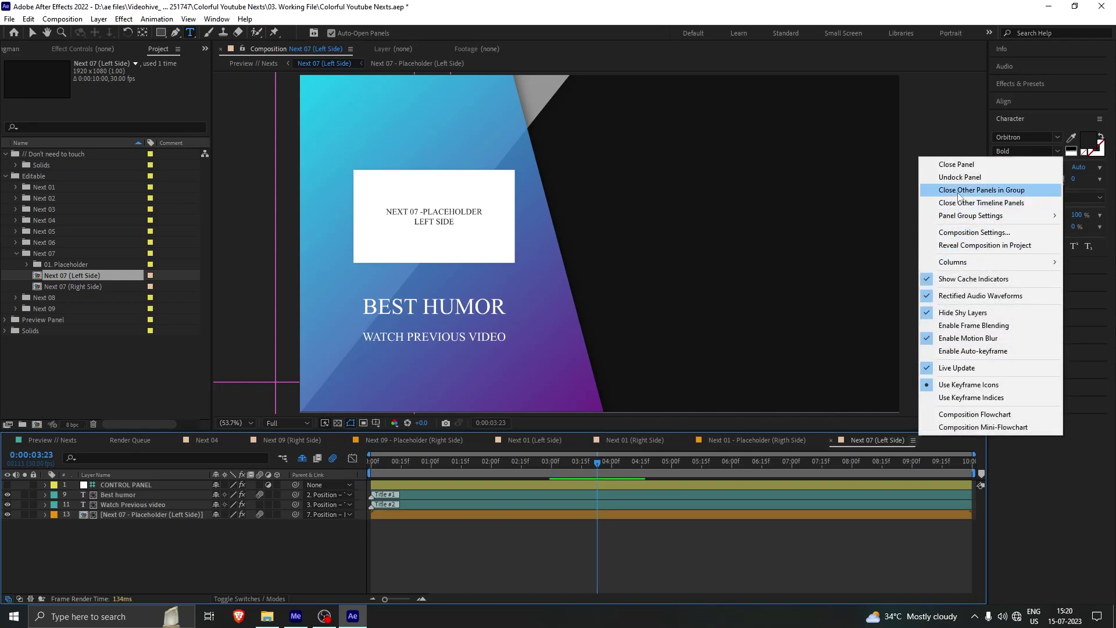
pyautogui.click(996, 194)
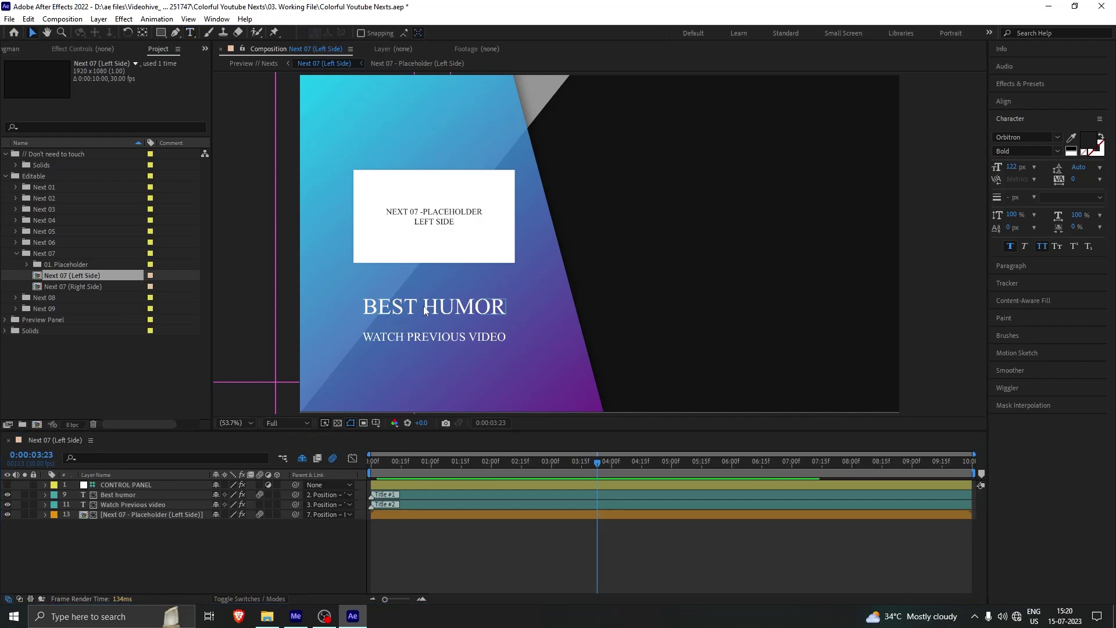
# Step: Replace the BEST HUMOR and WATCH PREVIOUS VIDEO text lines with CHANGES
pyautogui.doubleClick(118, 495)
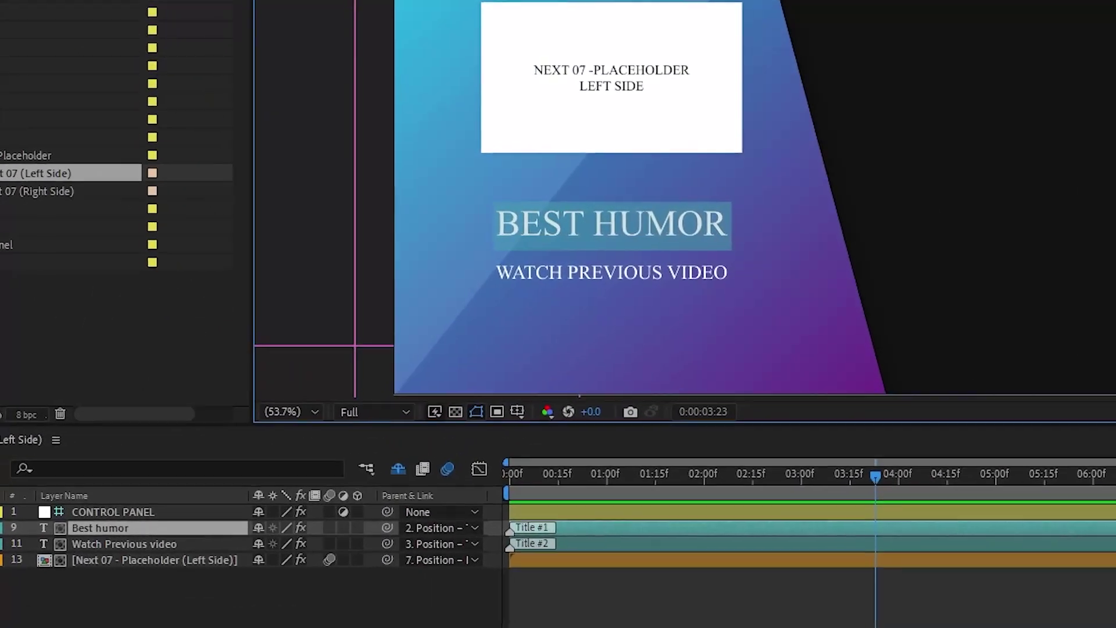
pyautogui.click(443, 307)
pyautogui.hotkey('ctrl', 'a')
pyautogui.write('CHANGES')
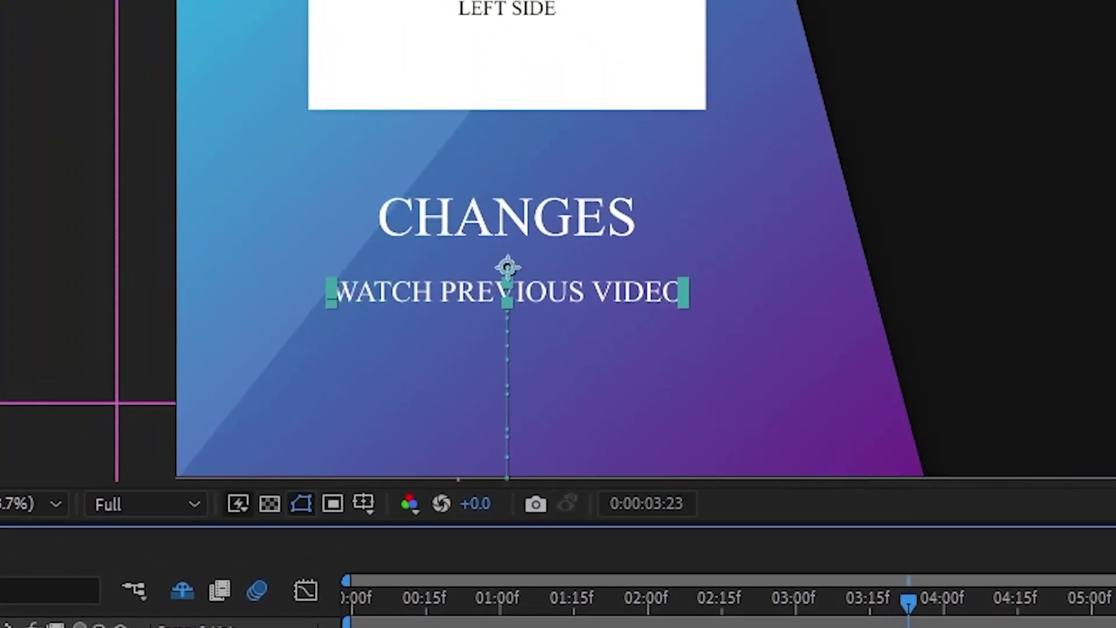
pyautogui.doubleClick(536, 286)
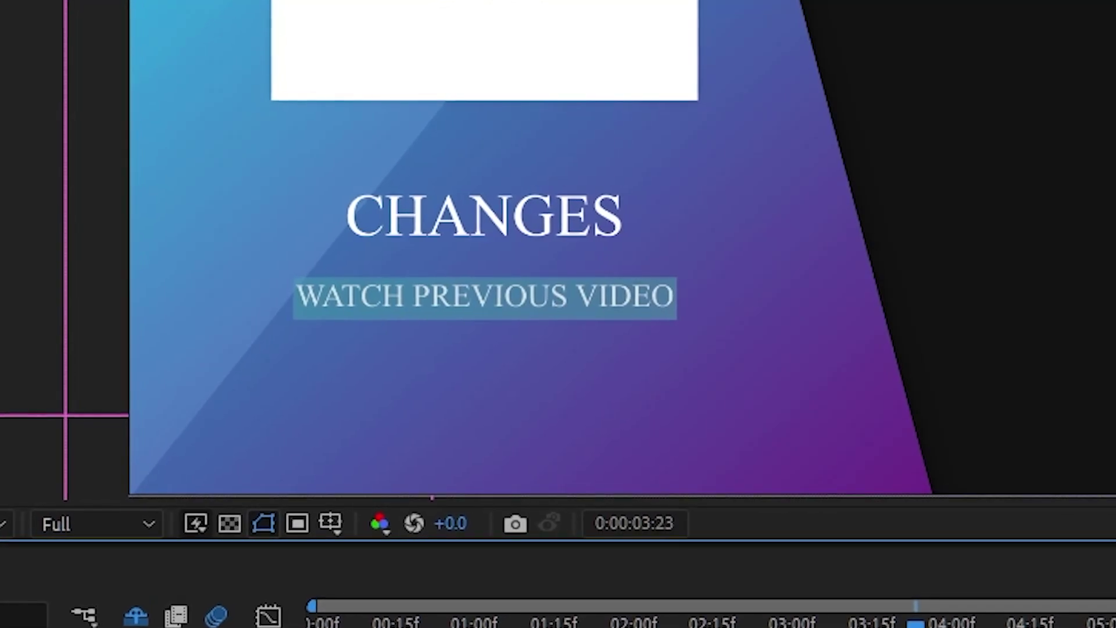
pyautogui.write('CHANGES')
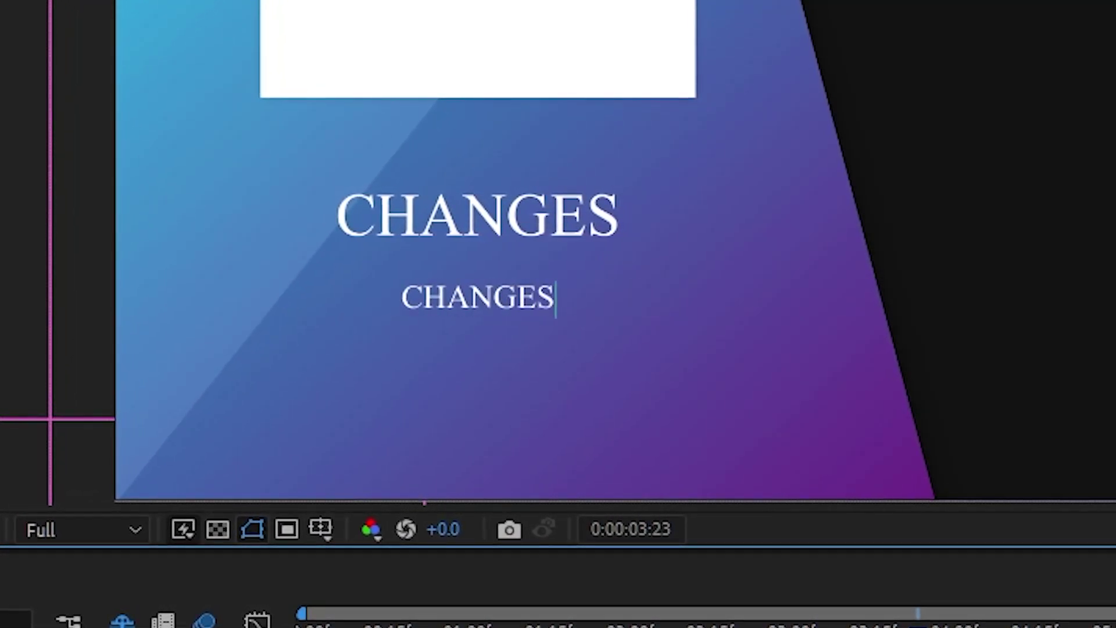
pyautogui.press('Escape')
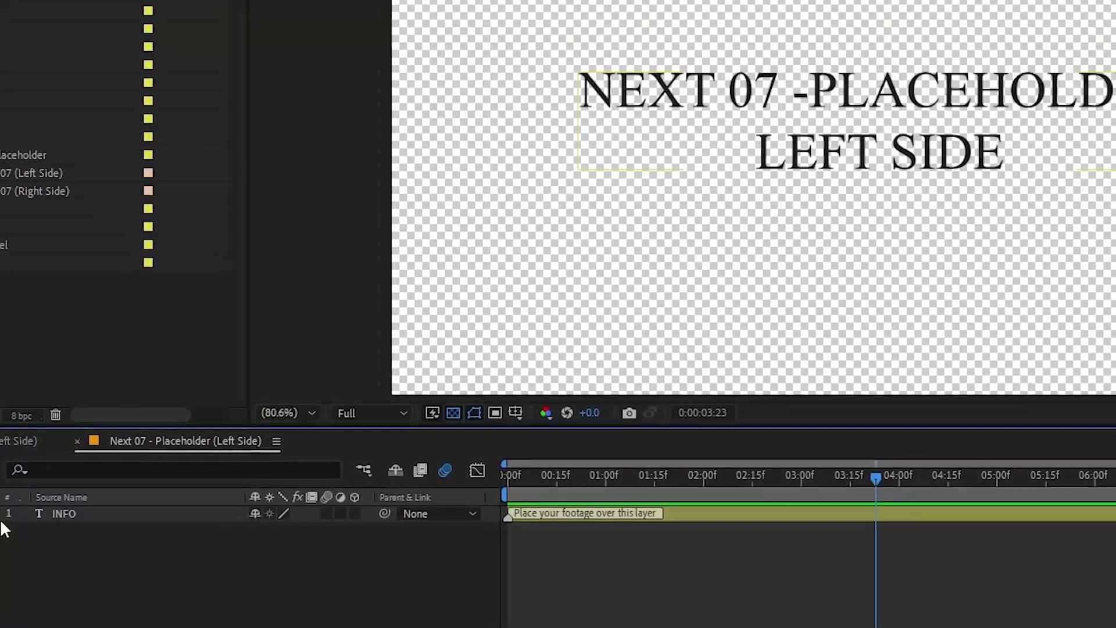
# Step: Return to the Next 07 (Left Side) composition and select its CONTROL PANEL layer
pyautogui.click(47, 521)
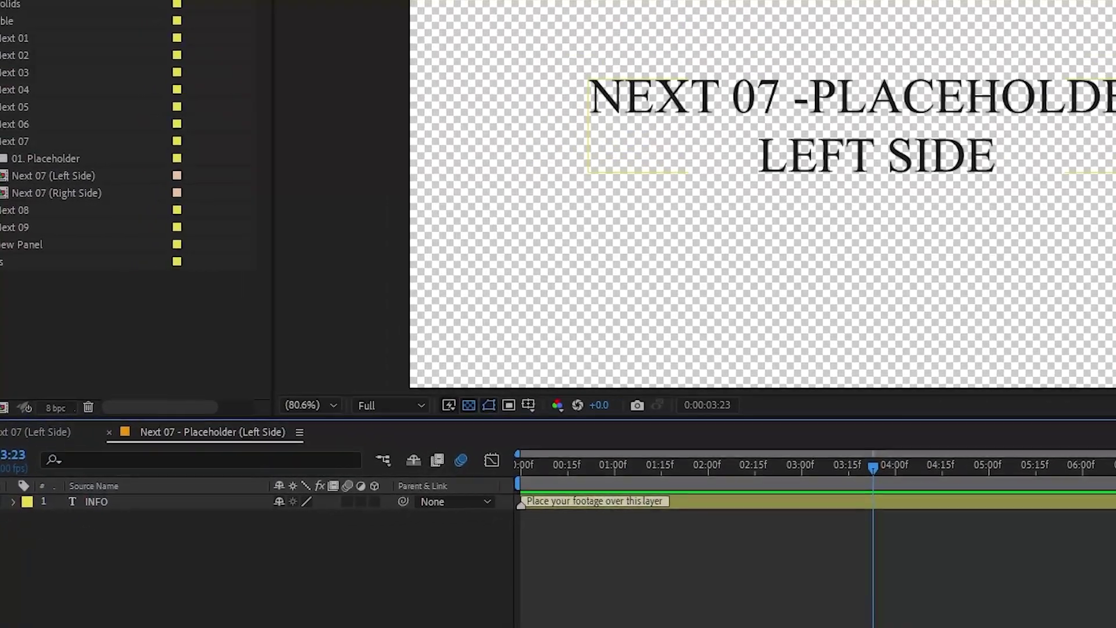
pyautogui.click(51, 428)
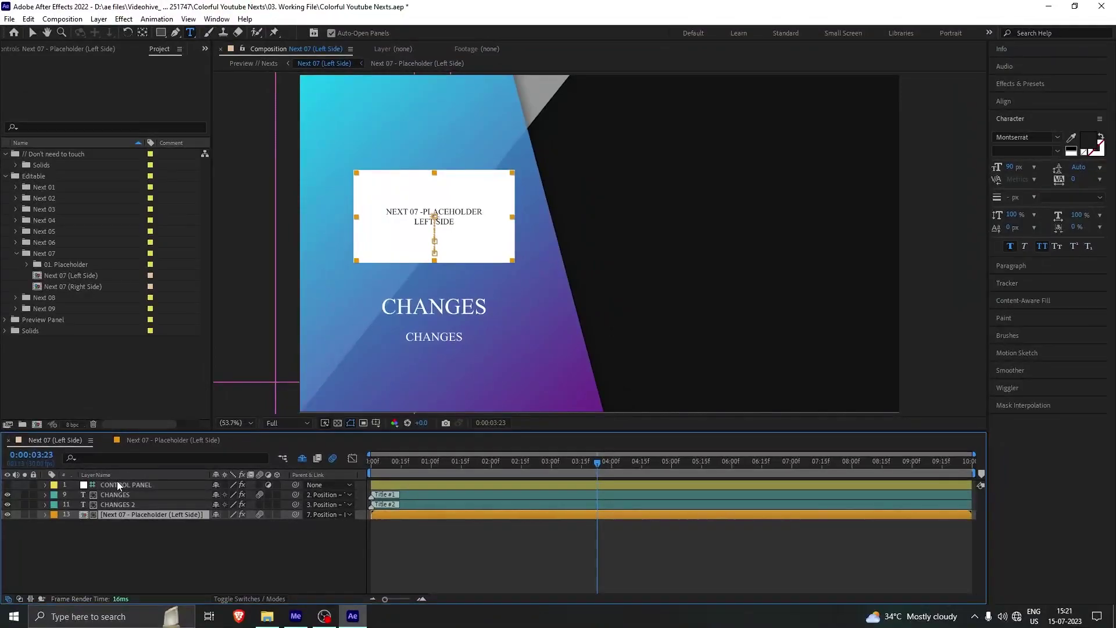
pyautogui.click(163, 483)
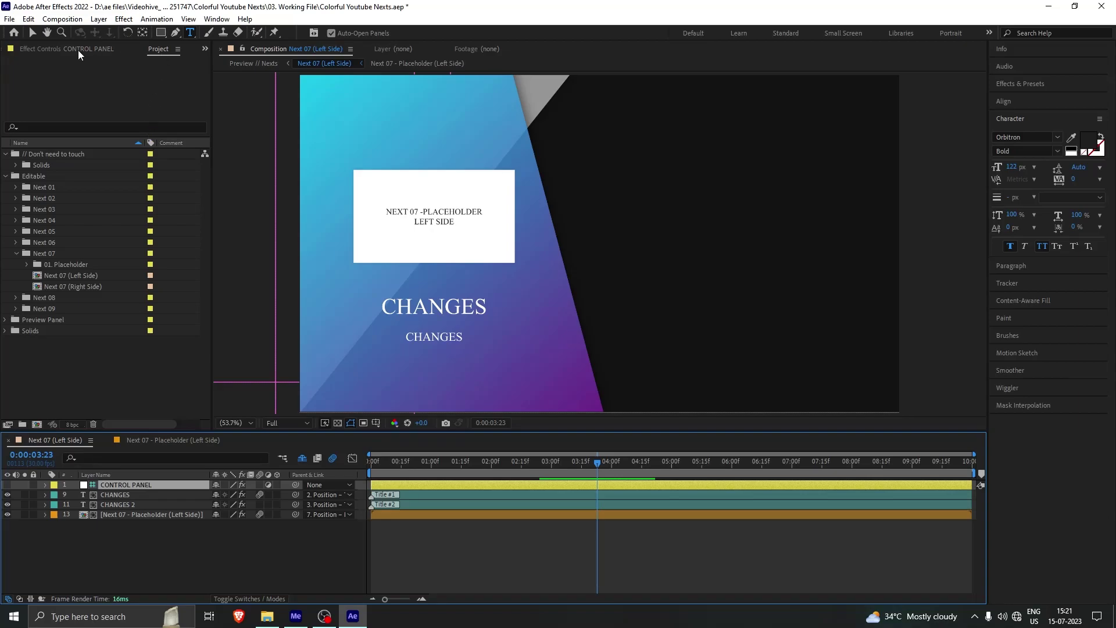
# Step: Show Effect Controls and set the Title #1 text colour to red
pyautogui.click(189, 19)
pyautogui.moveTo(153, 20)
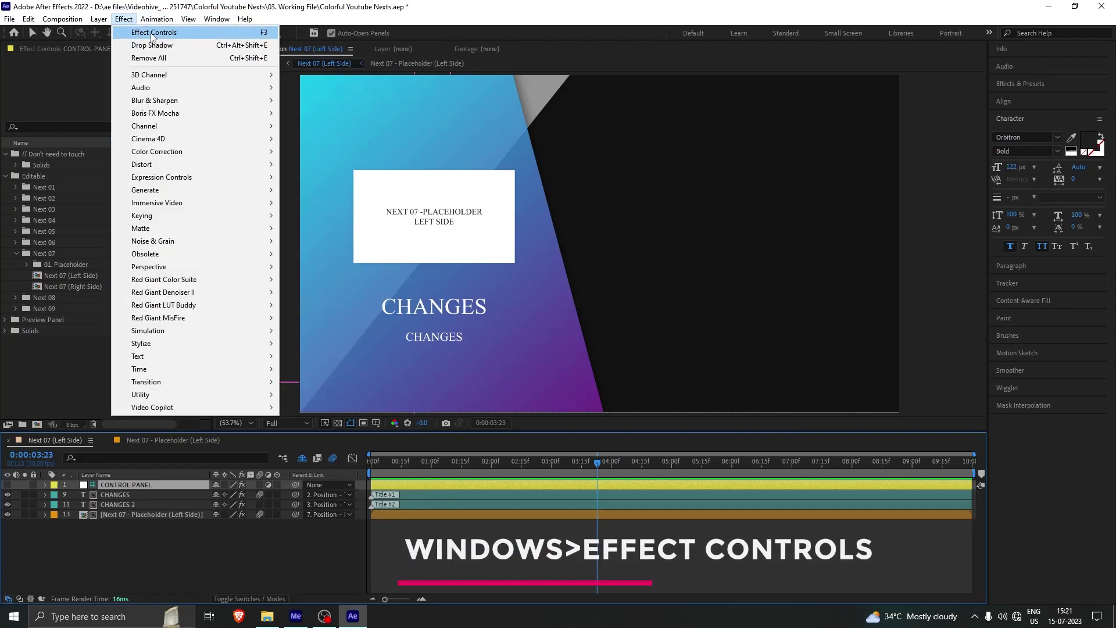
pyautogui.click(64, 47)
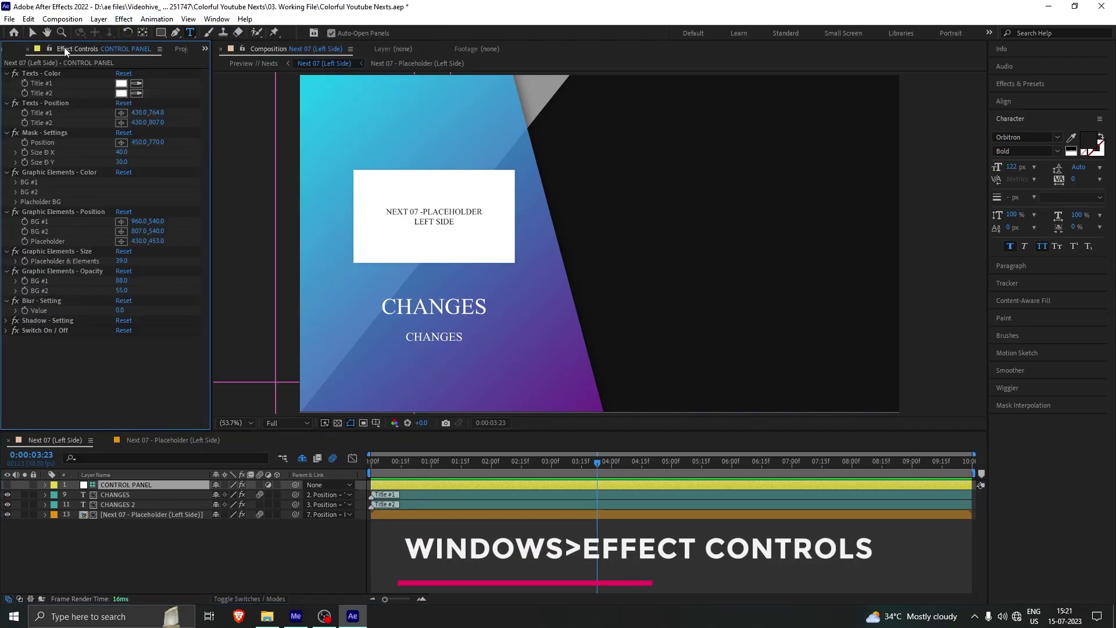
pyautogui.click(121, 83)
pyautogui.click(560, 153)
pyautogui.click(677, 137)
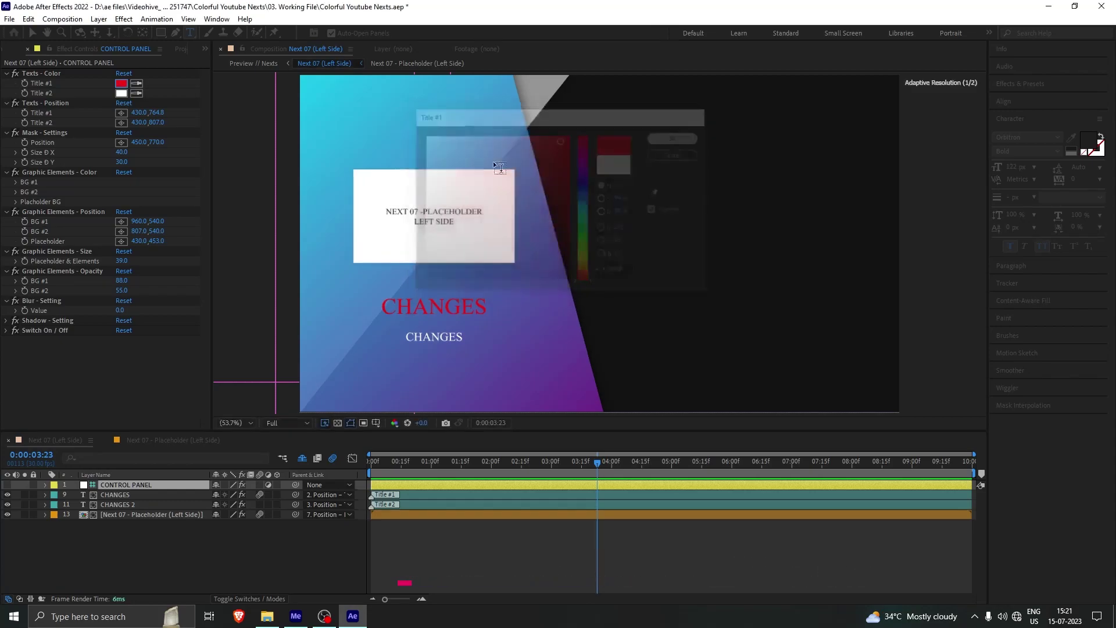
# Step: Set the Title #2 text colour to the near-black 110606
pyautogui.click(121, 93)
pyautogui.moveTo(506, 224); pyautogui.dragTo(515, 257)
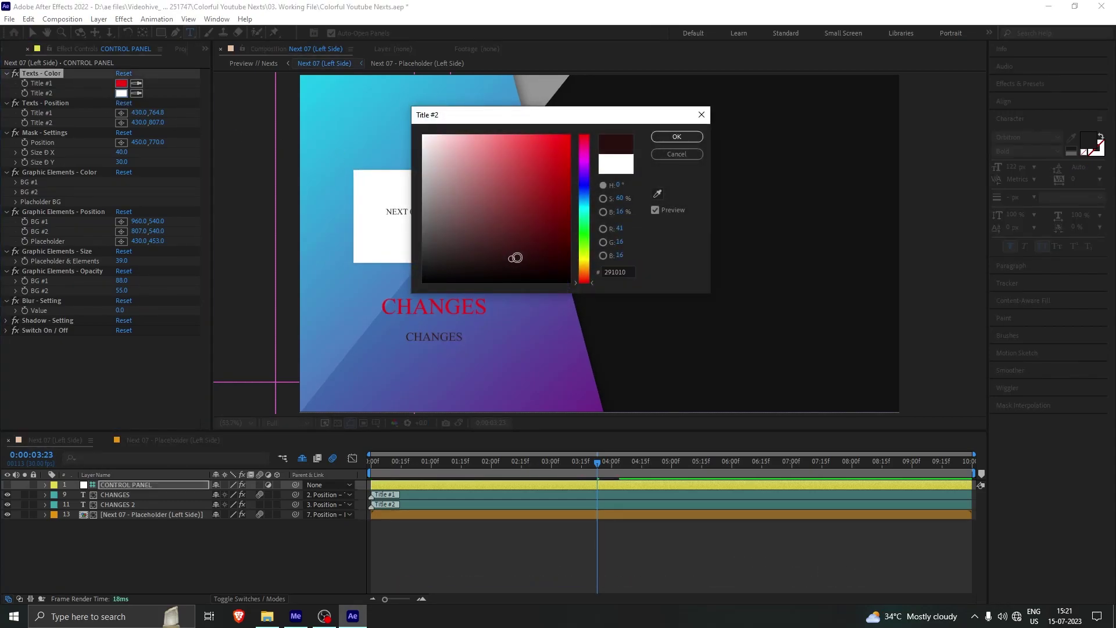
pyautogui.click(677, 139)
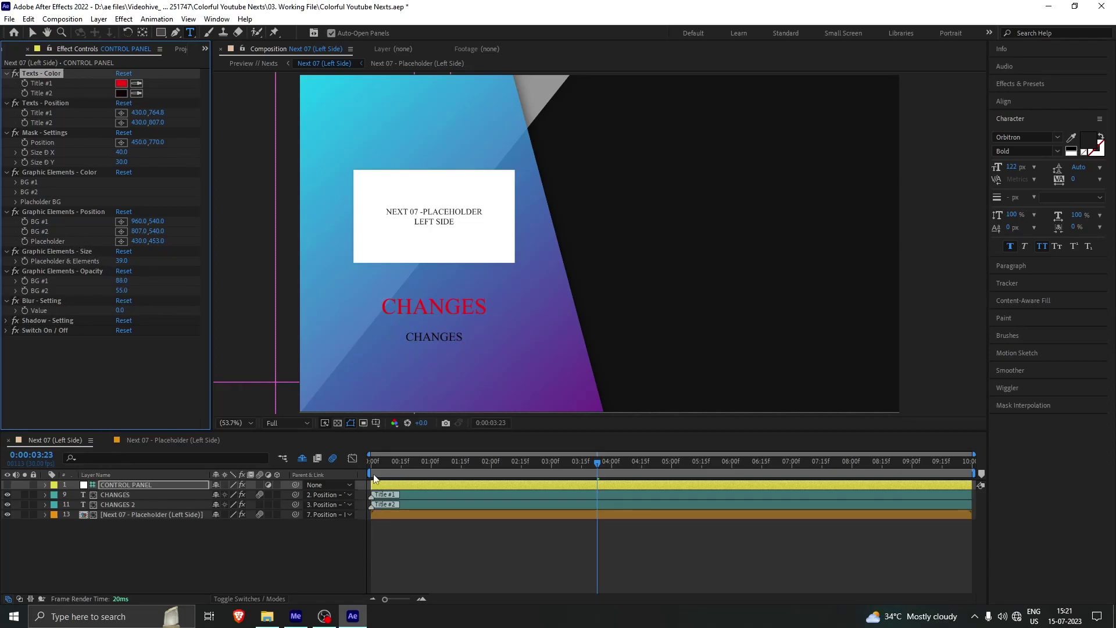
pyautogui.click(619, 471)
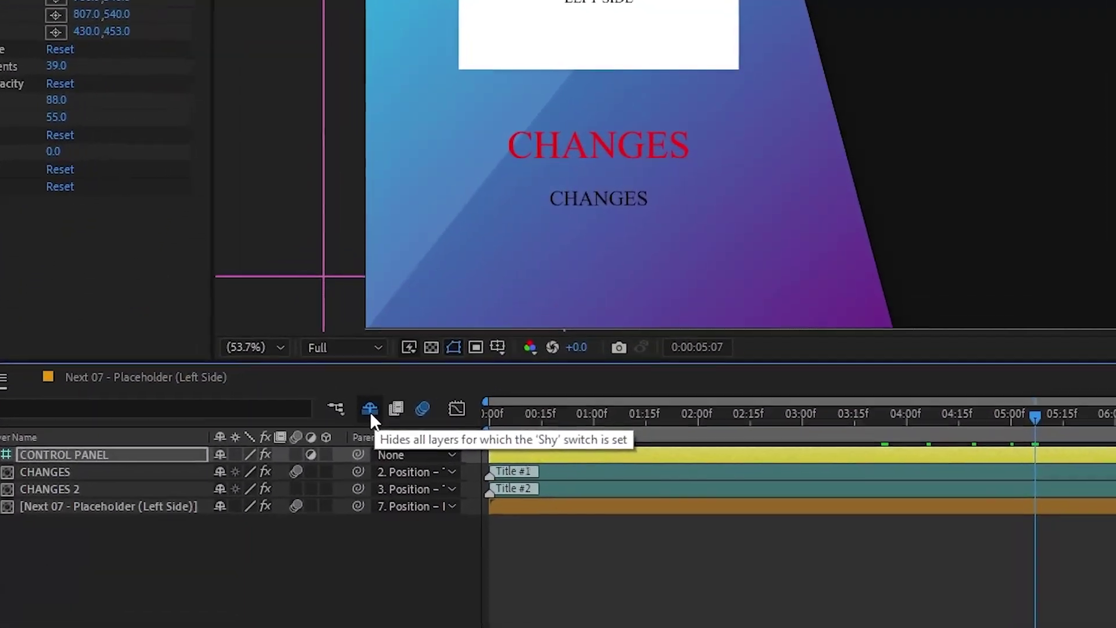
pyautogui.click(332, 432)
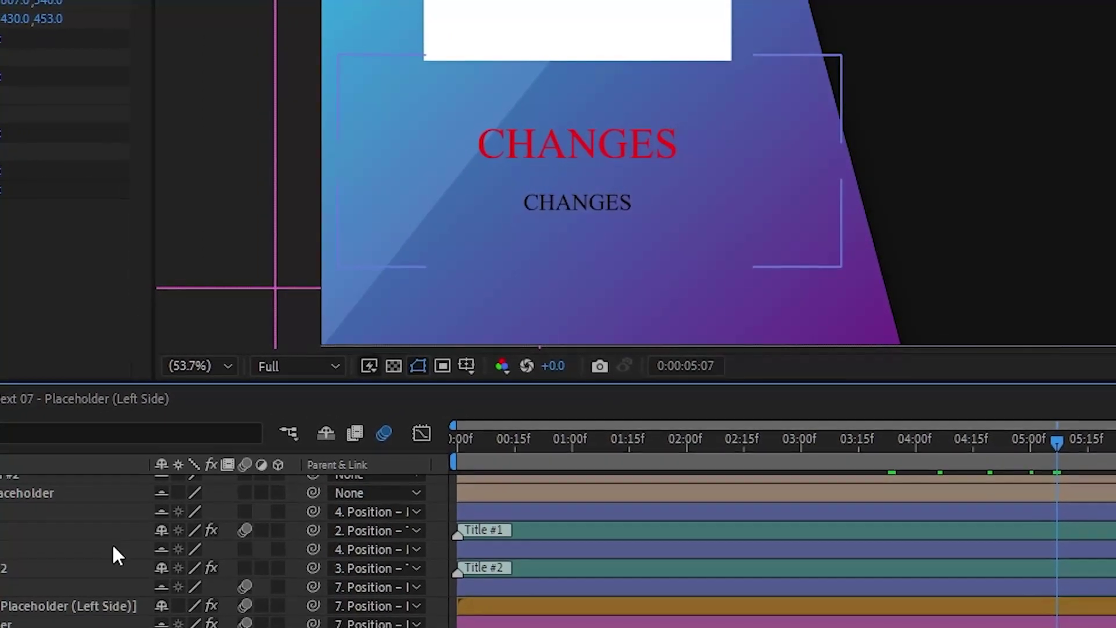
pyautogui.scroll(2, 133, 562)
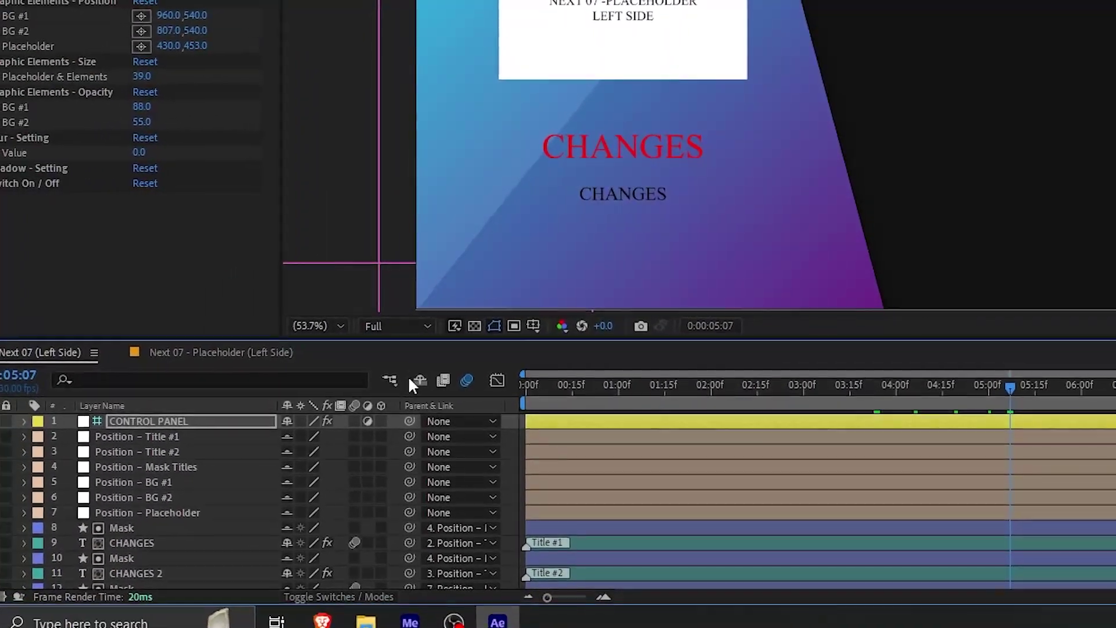
pyautogui.click(397, 393)
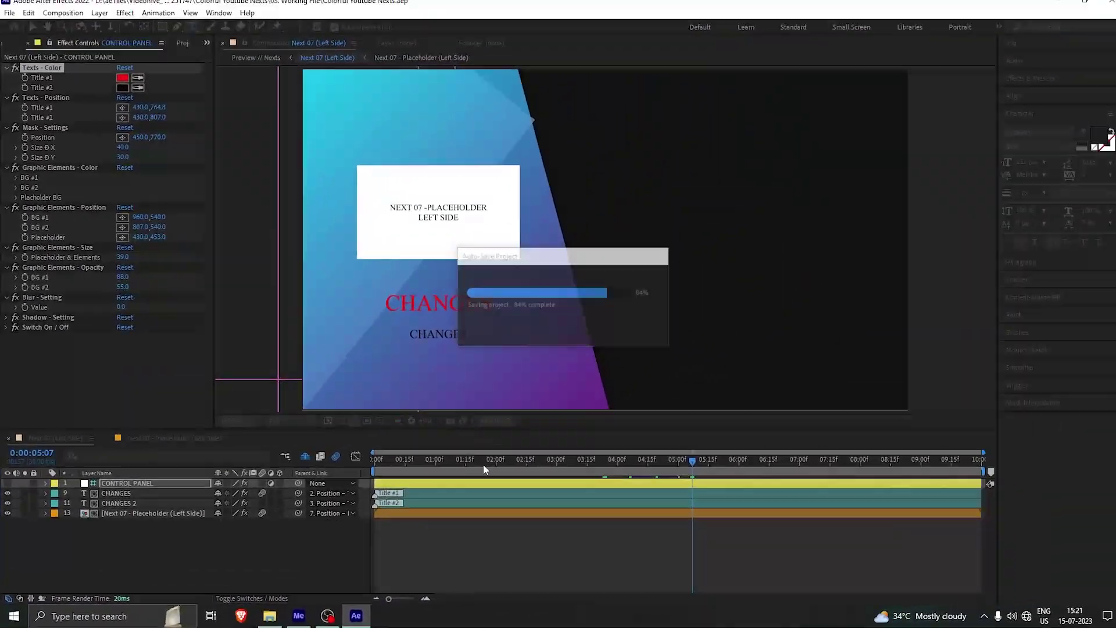
pyautogui.click(624, 435)
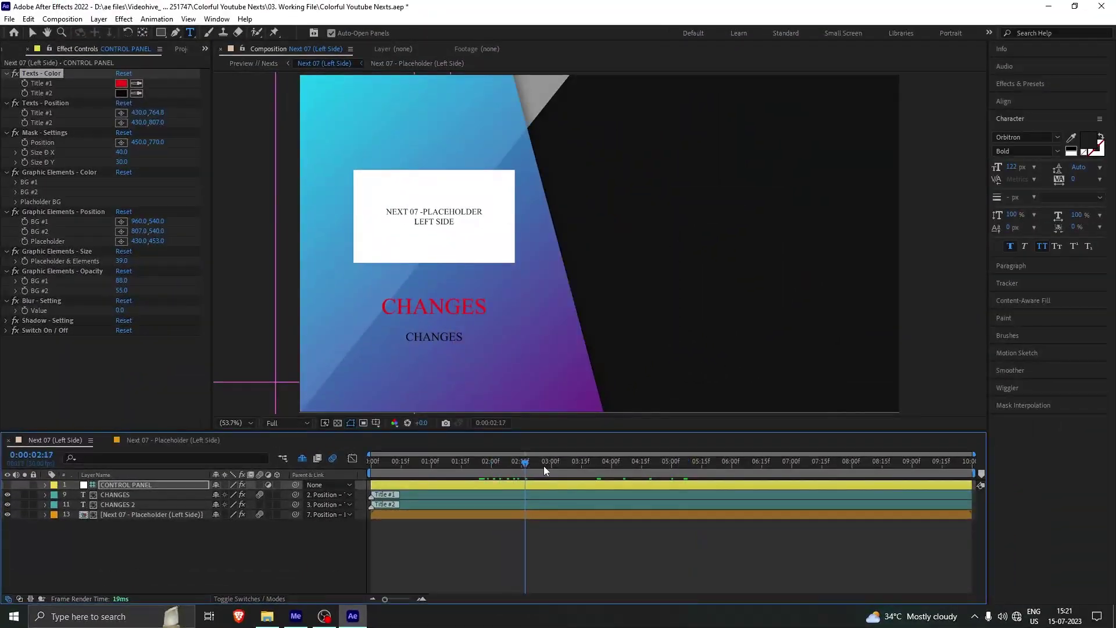
pyautogui.click(574, 466)
pyautogui.click(163, 533)
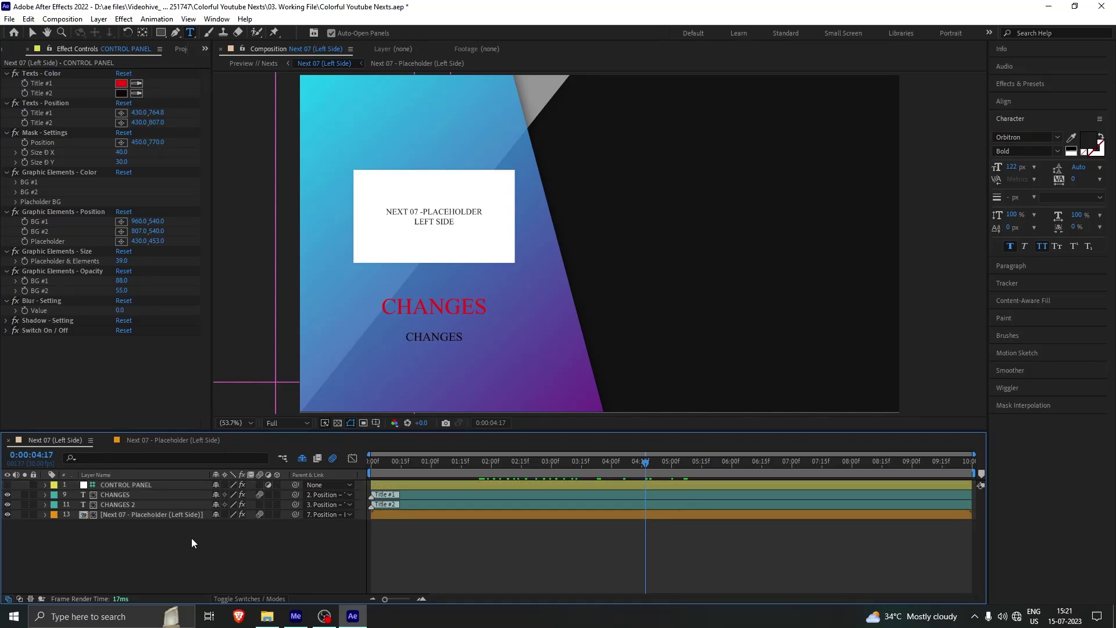